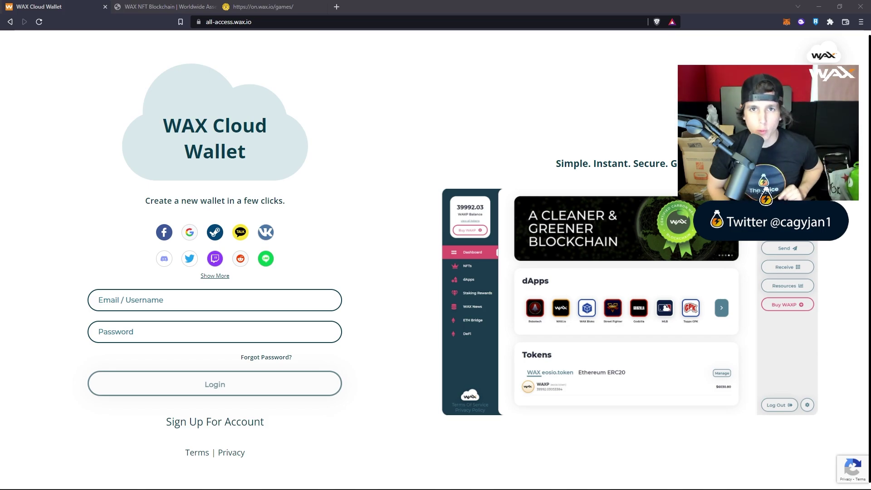
Step: Look through the WAX homepage, from the featured brands and NFT blockchain overview to the Play On WAX section
{"action": "key", "text": "ctrl+Tab"}
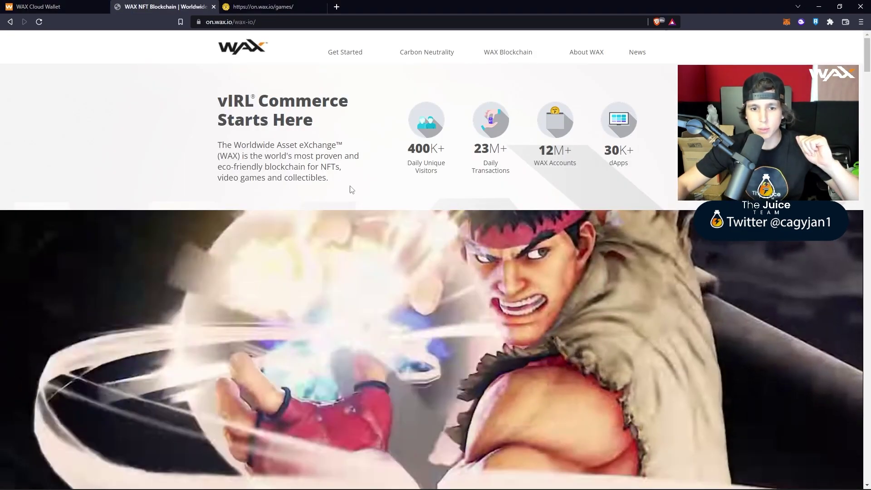
{"action": "scroll", "coordinate": [454, 184], "scroll_direction": "down", "scroll_amount": 7}
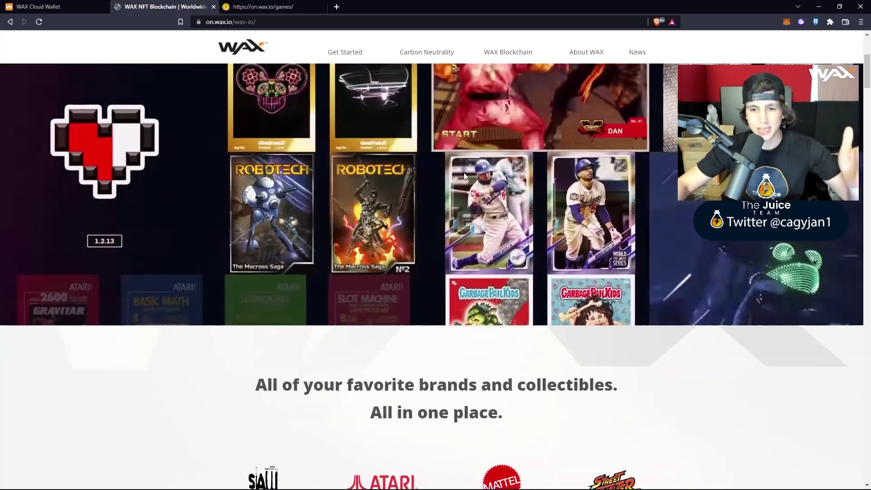
{"action": "scroll", "coordinate": [485, 196], "scroll_direction": "down", "scroll_amount": 4}
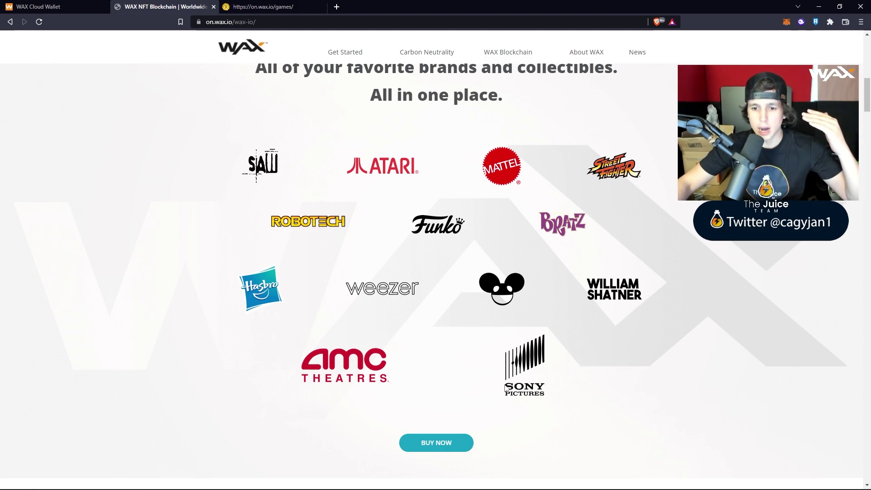
{"action": "scroll", "coordinate": [376, 260], "scroll_direction": "down", "scroll_amount": 15}
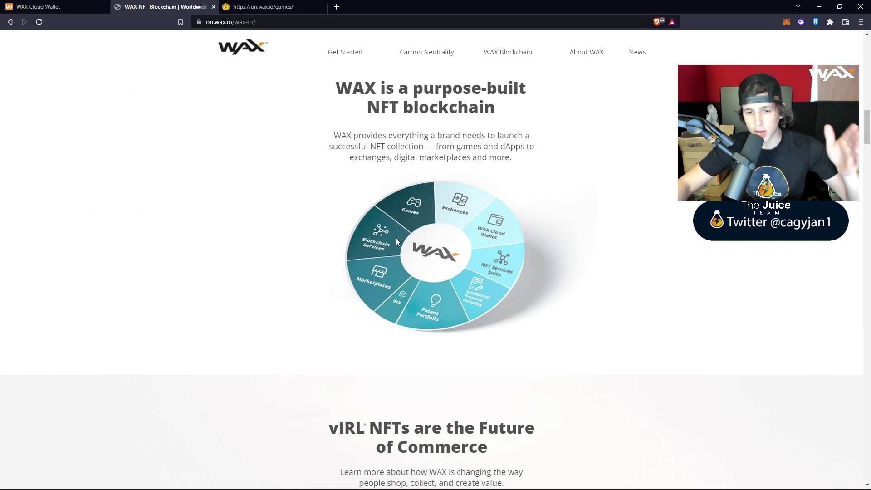
{"action": "scroll", "coordinate": [461, 250], "scroll_direction": "up", "scroll_amount": 7}
{"action": "scroll", "coordinate": [488, 246], "scroll_direction": "up", "scroll_amount": 12}
{"action": "scroll", "coordinate": [505, 268], "scroll_direction": "down", "scroll_amount": 20}
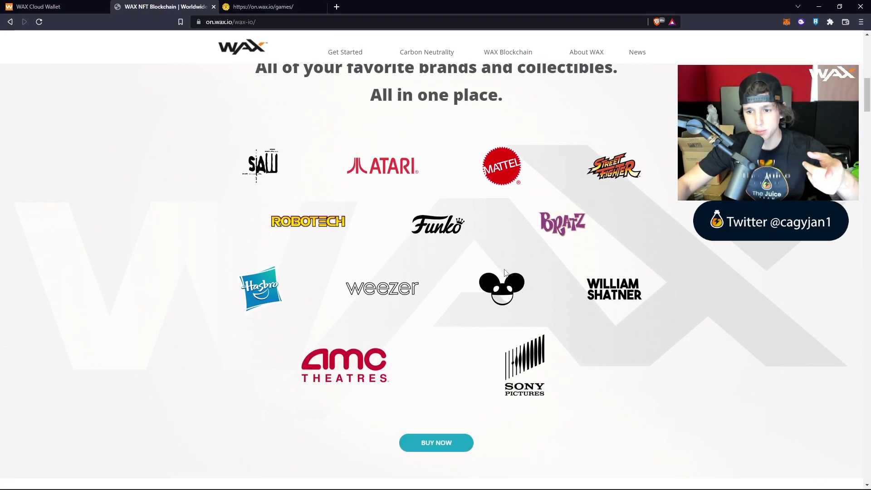
{"action": "scroll", "coordinate": [504, 268], "scroll_direction": "down", "scroll_amount": 17}
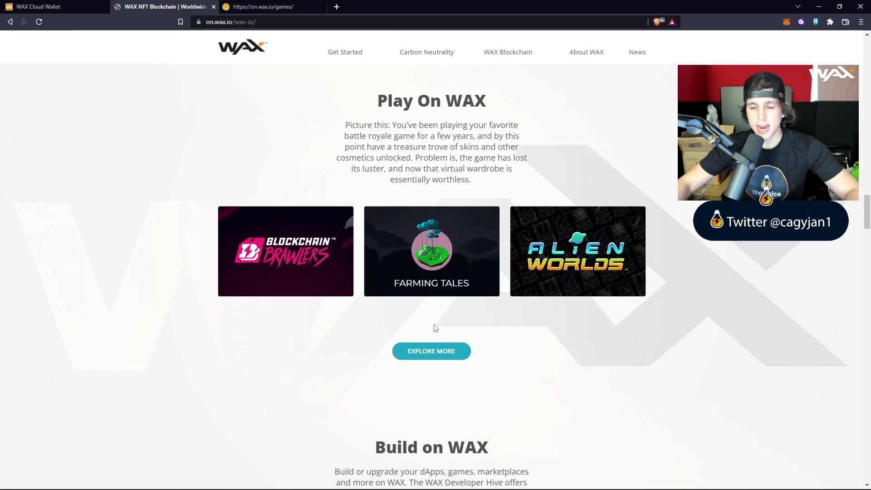
Step: Open the full Games on WAX catalogue from the Play On WAX section and browse the listed games
{"action": "left_click", "coordinate": [431, 351]}
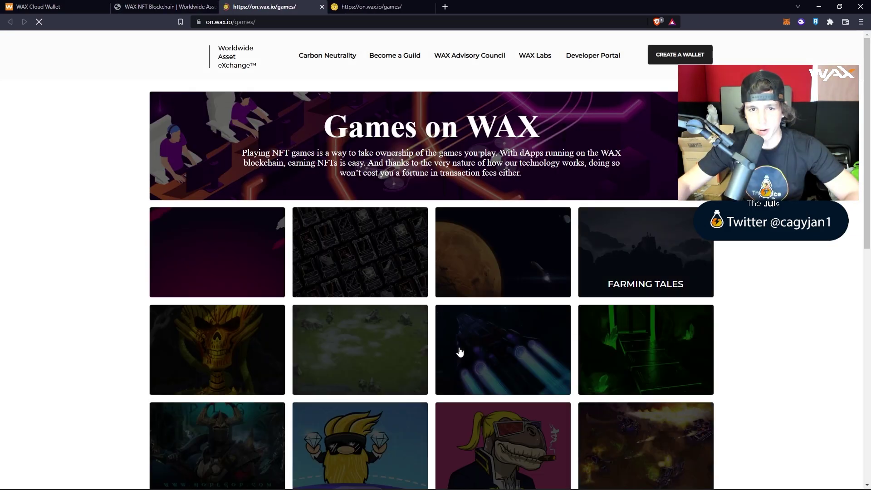
{"action": "scroll", "coordinate": [463, 318], "scroll_direction": "down", "scroll_amount": 11}
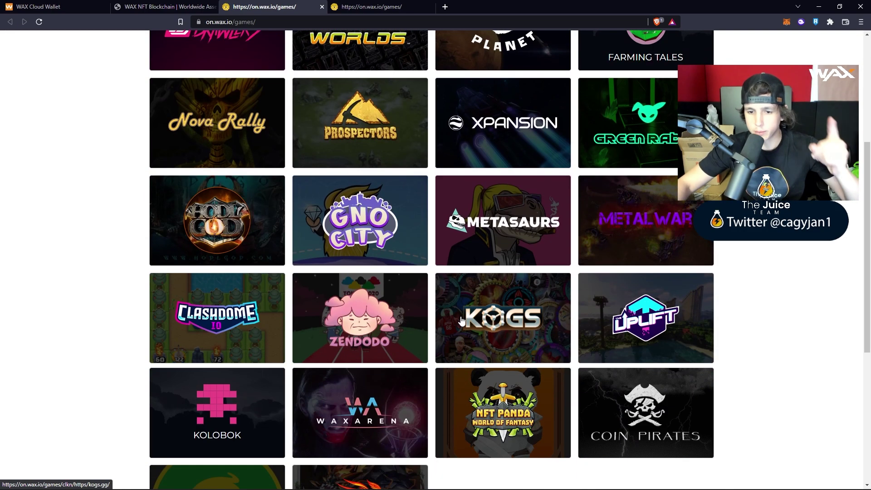
{"action": "scroll", "coordinate": [462, 320], "scroll_direction": "up", "scroll_amount": 6}
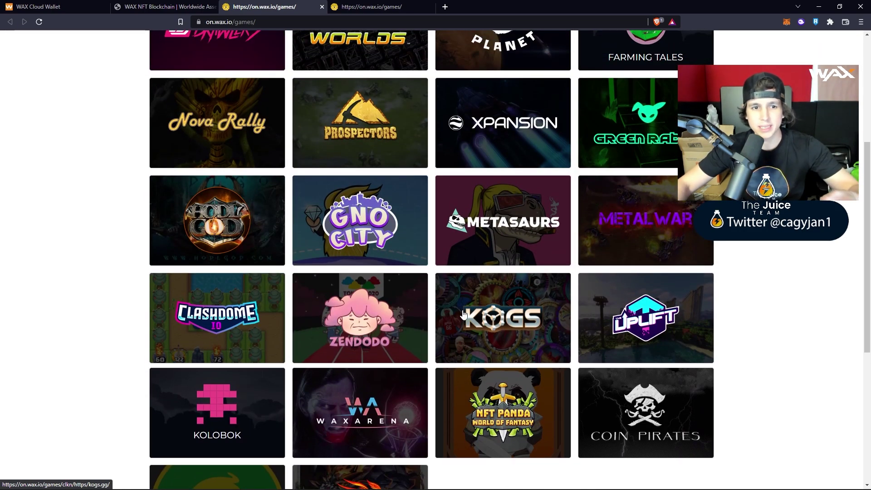
{"action": "scroll", "coordinate": [463, 314], "scroll_direction": "up", "scroll_amount": 4}
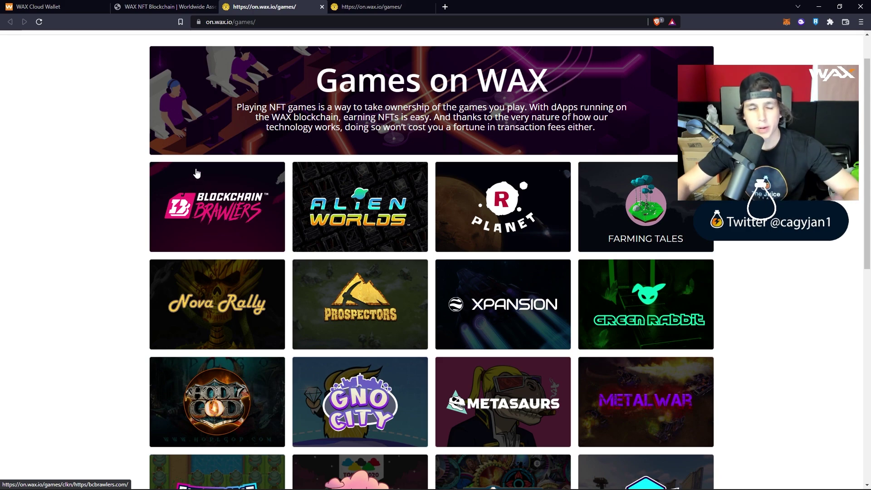
Step: Return to the WAX Cloud Wallet login page and start signing up for an account
{"action": "left_click", "coordinate": [81, 7]}
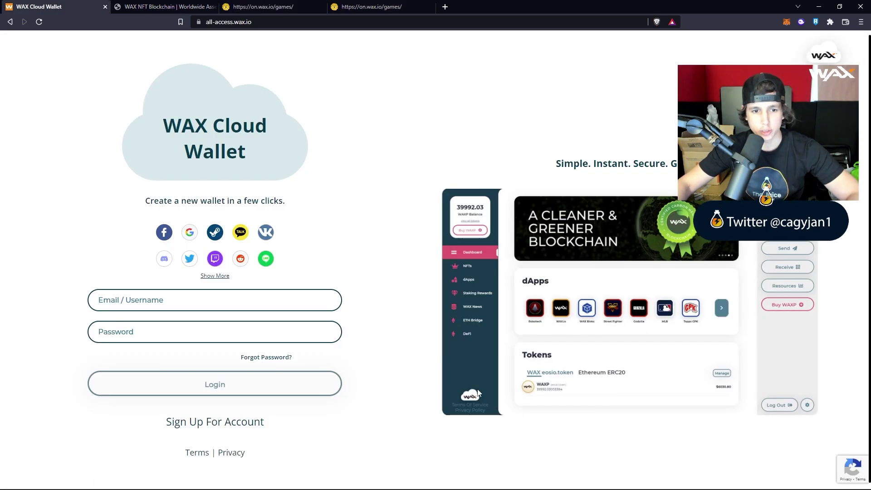
{"action": "left_click", "coordinate": [235, 426]}
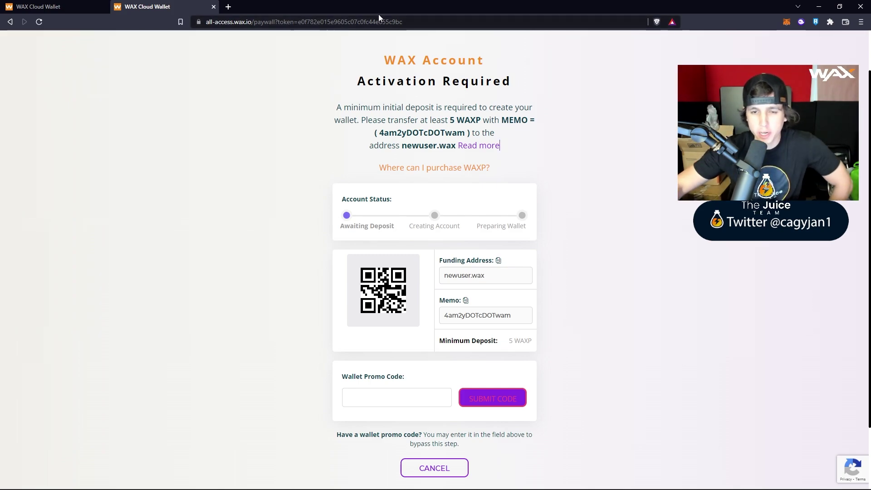
Step: Open the list of exchanges and merchants selling WAXP, review the options and their regional availability, and close it
{"action": "left_click", "coordinate": [432, 168]}
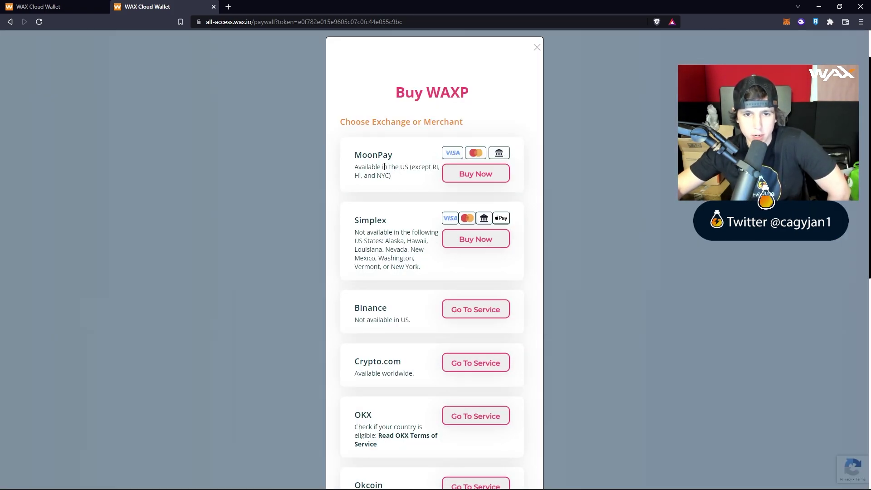
{"action": "scroll", "coordinate": [372, 174], "scroll_direction": "down", "scroll_amount": 3}
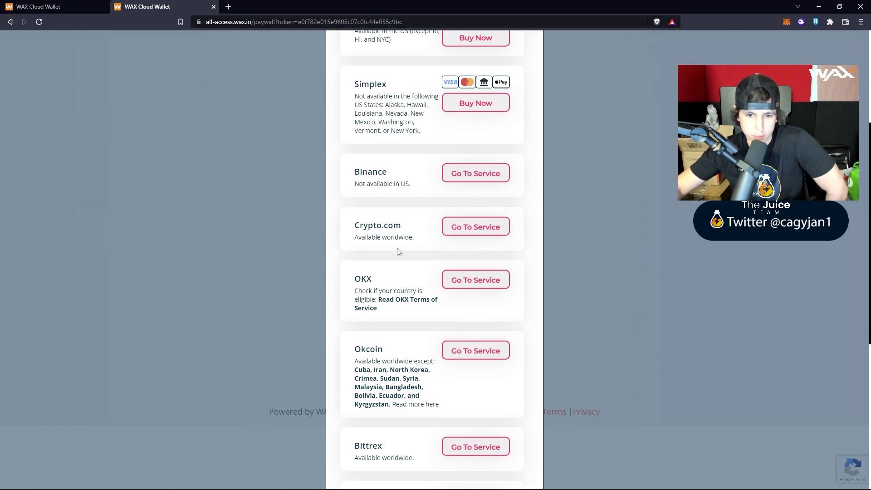
{"action": "scroll", "coordinate": [389, 331], "scroll_direction": "down", "scroll_amount": 6}
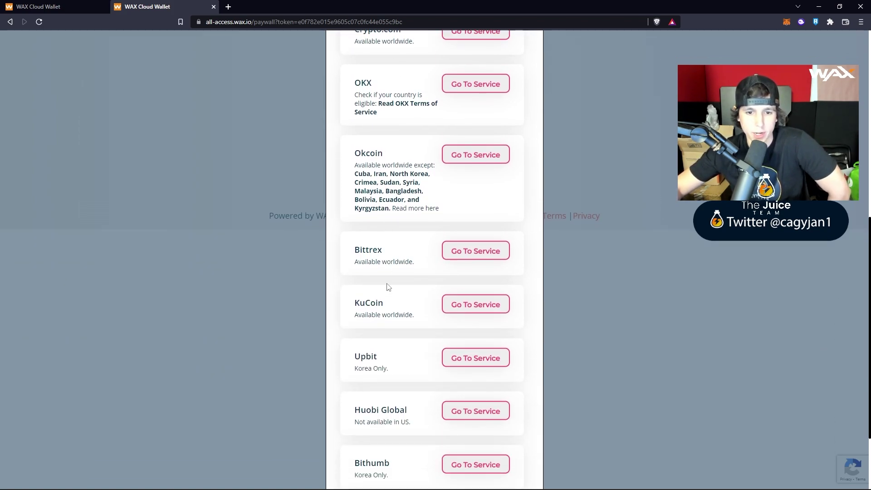
{"action": "scroll", "coordinate": [432, 462], "scroll_direction": "up", "scroll_amount": 10}
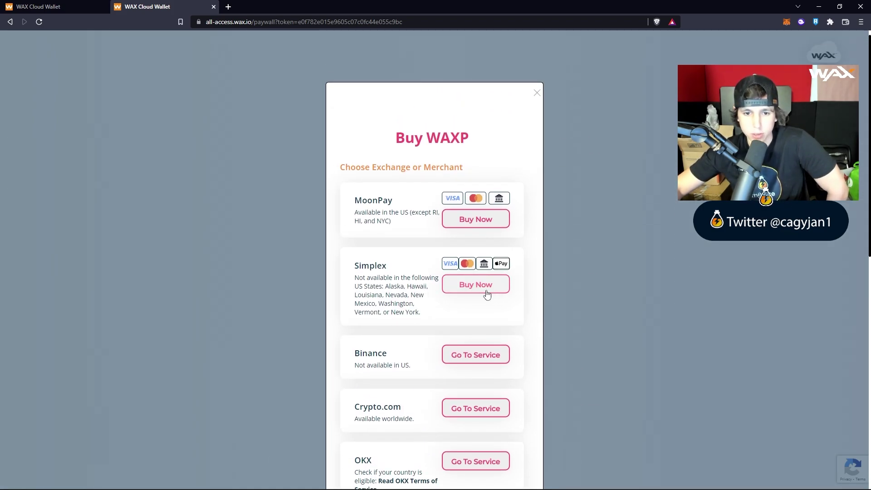
{"action": "scroll", "coordinate": [421, 280], "scroll_direction": "down", "scroll_amount": 3}
{"action": "scroll", "coordinate": [421, 280], "scroll_direction": "down", "scroll_amount": 7}
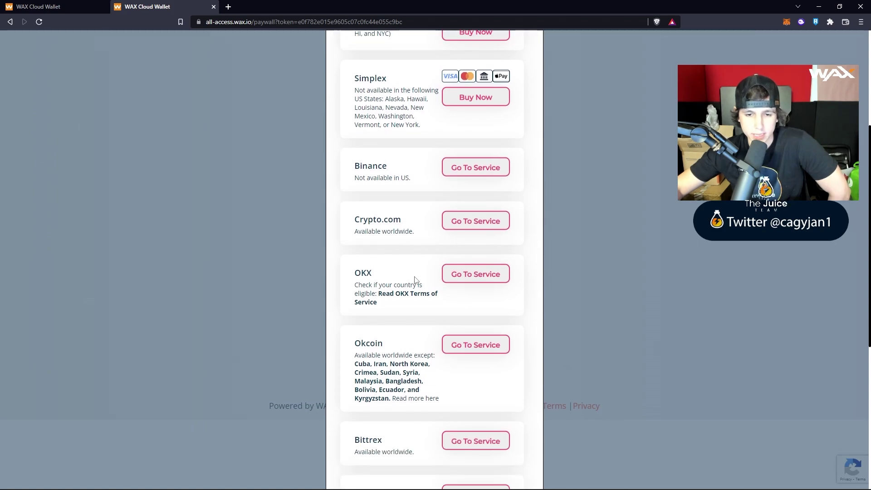
{"action": "scroll", "coordinate": [426, 378], "scroll_direction": "up", "scroll_amount": 10}
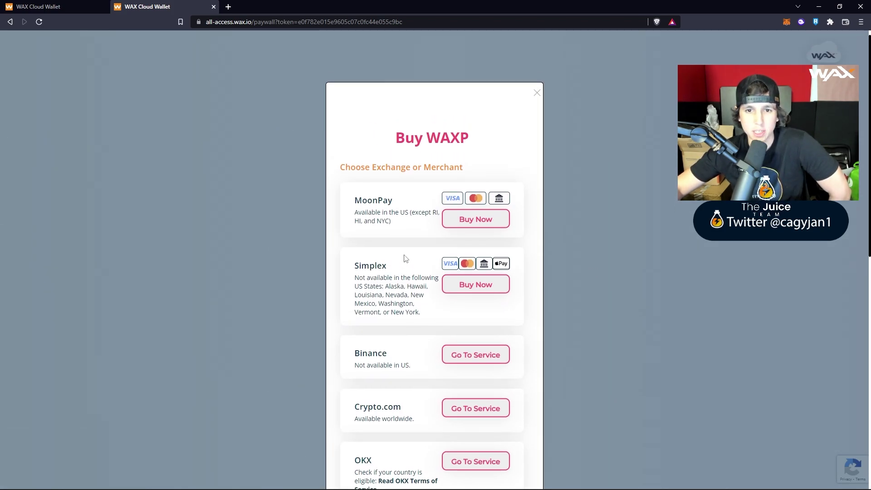
{"action": "left_click", "coordinate": [536, 94]}
Step: Copy the funding address and the memo for the wallet activation deposit
{"action": "scroll", "coordinate": [463, 290], "scroll_direction": "down", "scroll_amount": 2}
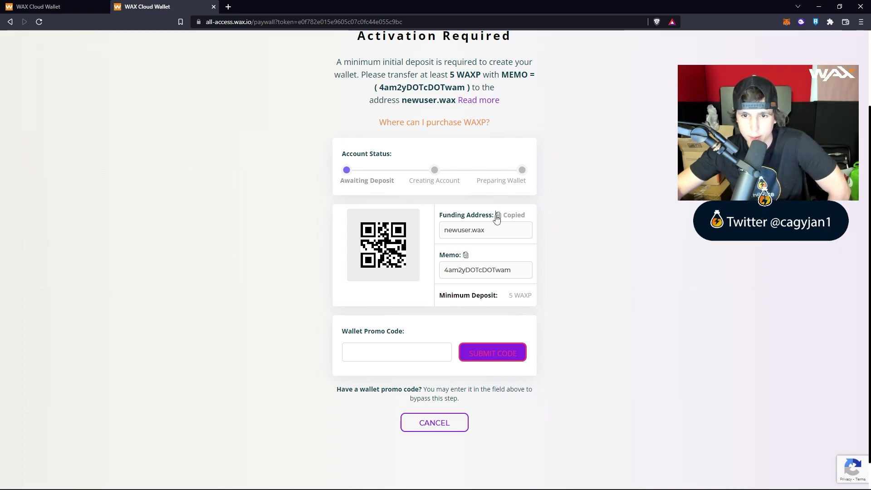
{"action": "left_click", "coordinate": [466, 256]}
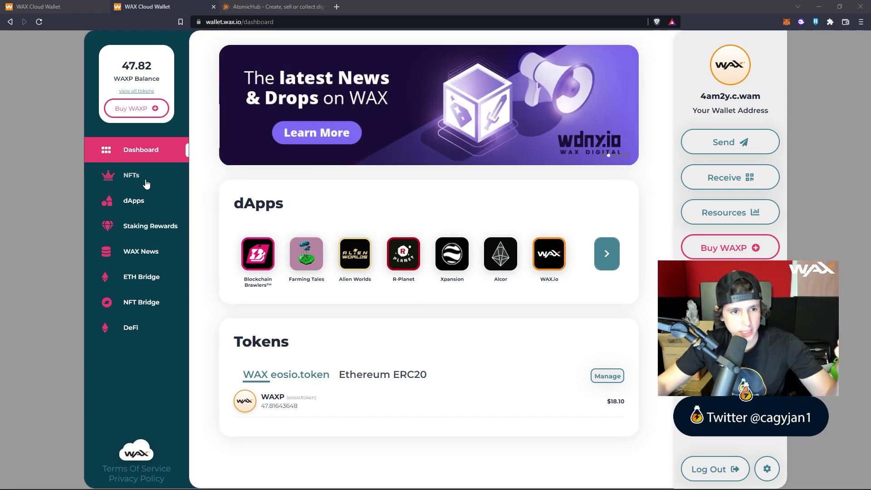
Step: View the wallet's NFT inventory and browse its list of dApps
{"action": "left_click", "coordinate": [132, 176]}
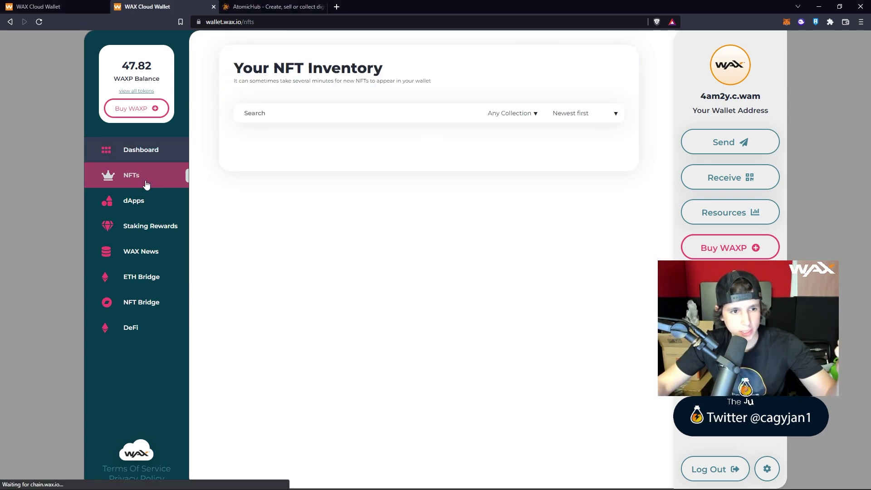
{"action": "left_click", "coordinate": [159, 208]}
{"action": "scroll", "coordinate": [389, 197], "scroll_direction": "down", "scroll_amount": 3}
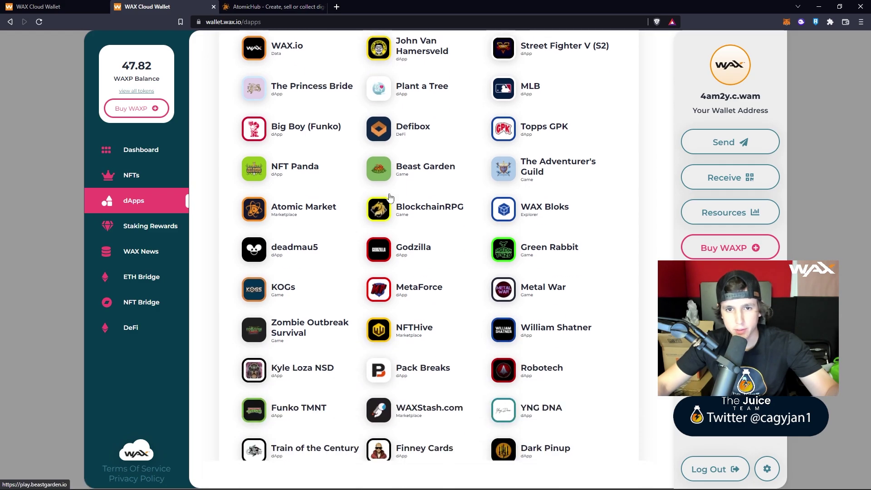
{"action": "scroll", "coordinate": [496, 237], "scroll_direction": "down", "scroll_amount": 5}
{"action": "scroll", "coordinate": [521, 234], "scroll_direction": "up", "scroll_amount": 4}
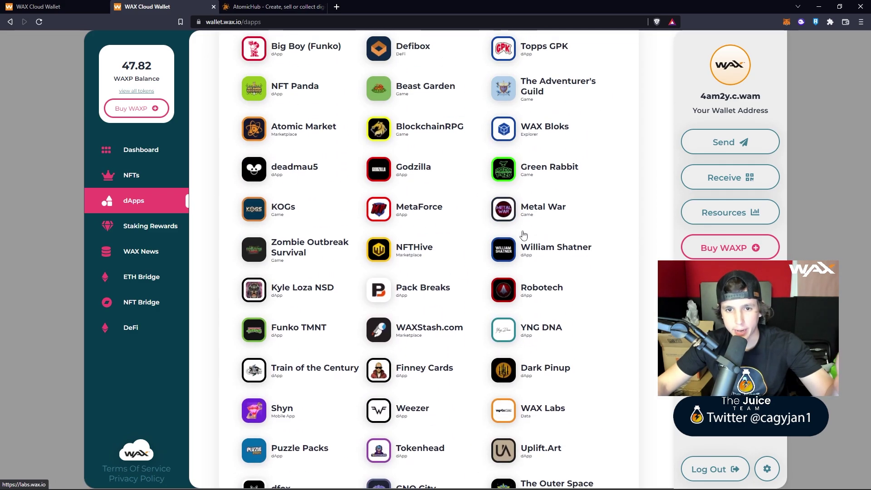
Step: View the wallet's Staking Rewards and WAX News sections
{"action": "left_click", "coordinate": [133, 230]}
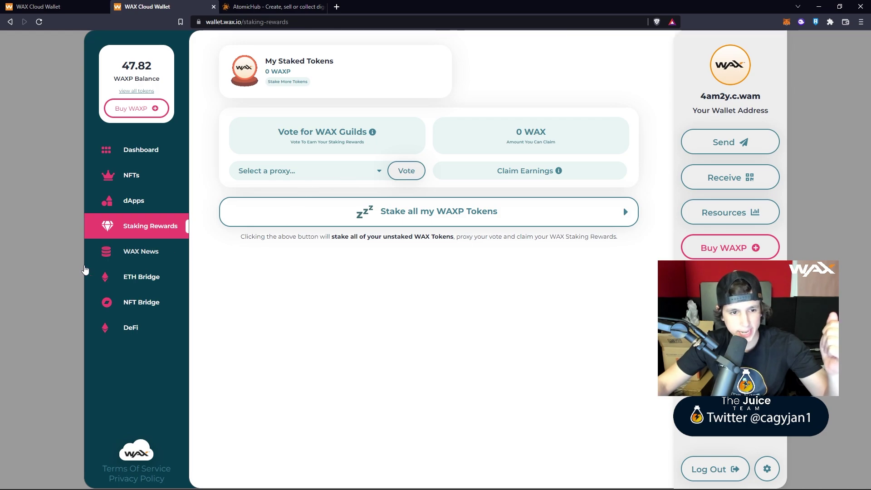
{"action": "left_click", "coordinate": [138, 258]}
Step: Examine the WAXP to WAXE conversion and token bridge in the ETH Bridge section, and open the NFT Bridge
{"action": "left_click", "coordinate": [117, 278]}
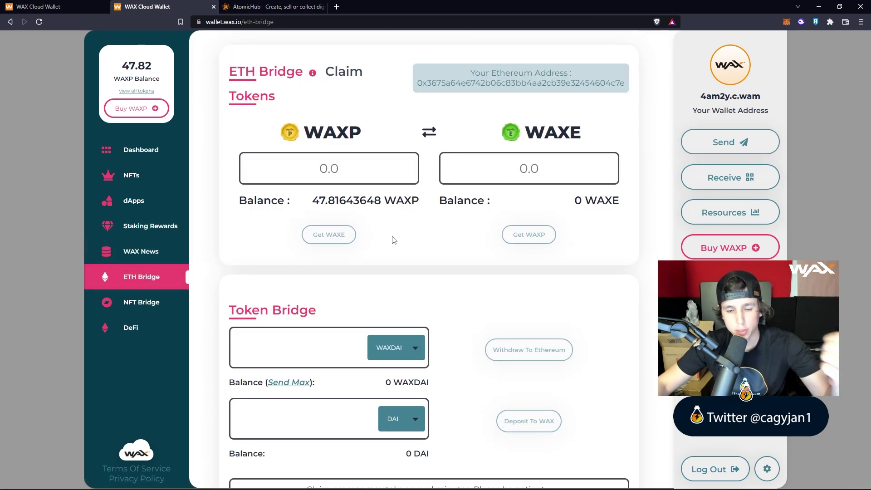
{"action": "scroll", "coordinate": [426, 396], "scroll_direction": "down", "scroll_amount": 1}
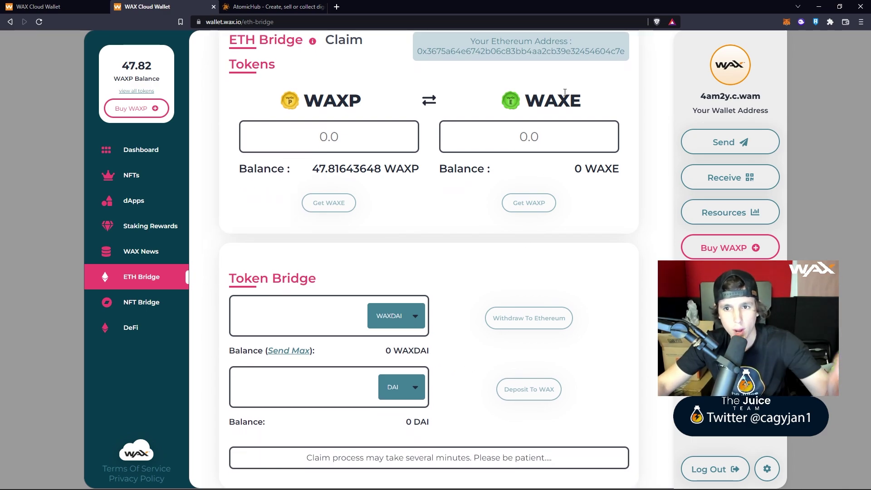
{"action": "left_click_drag", "start_coordinate": [533, 106], "coordinate": [598, 103]}
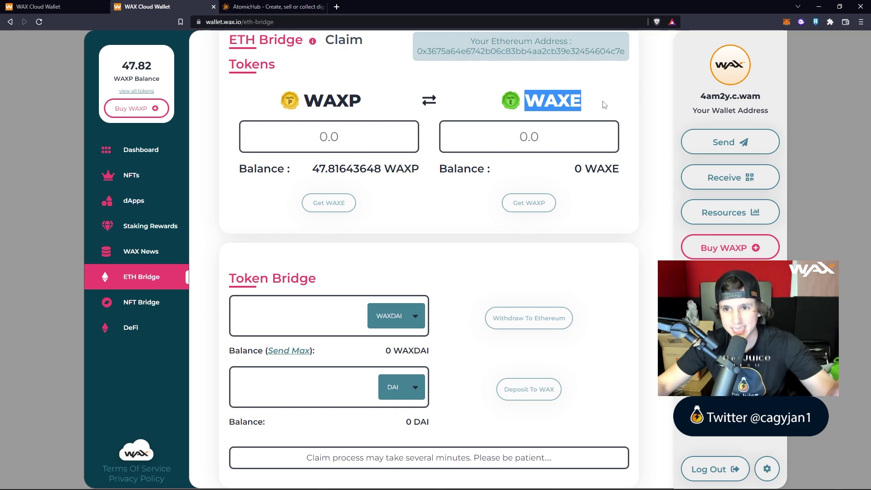
{"action": "left_click", "coordinate": [604, 105]}
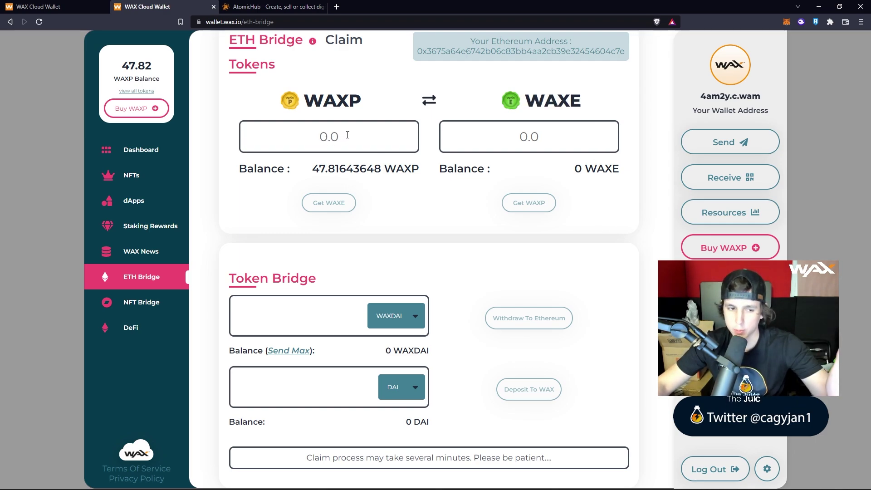
{"action": "left_click", "coordinate": [141, 307]}
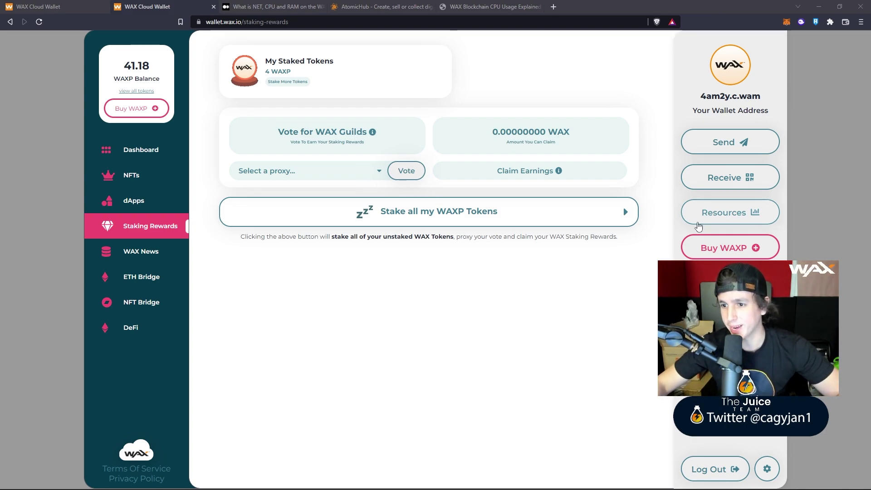
Step: Open the wallet's network resources and read the Medium article's definitions of NET, CPU and RAM
{"action": "left_click", "coordinate": [722, 213]}
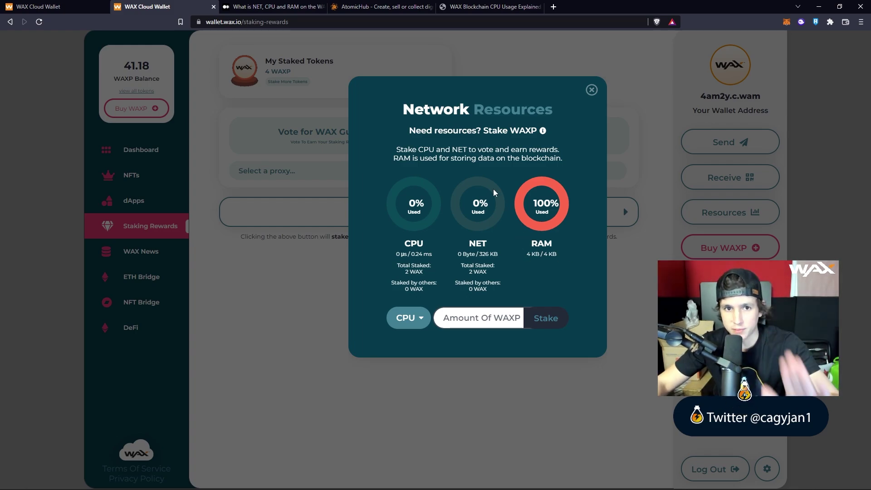
{"action": "left_click", "coordinate": [296, 7]}
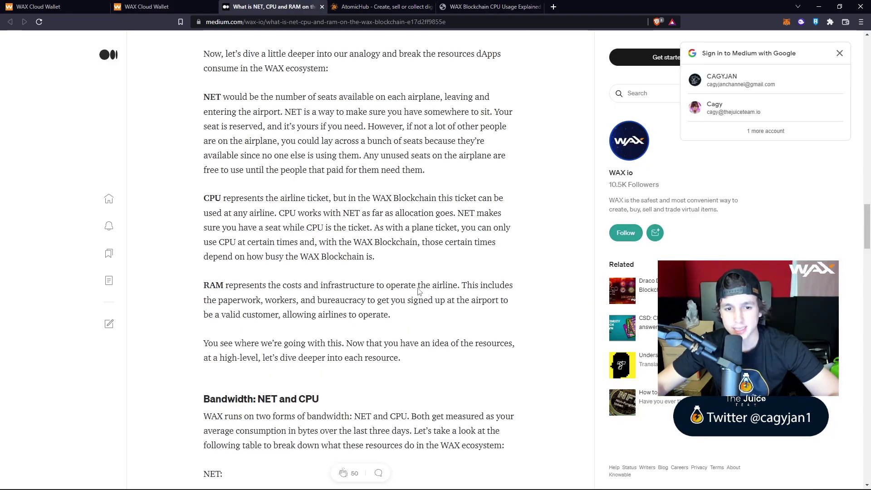
{"action": "scroll", "coordinate": [430, 272], "scroll_direction": "up", "scroll_amount": 7}
{"action": "scroll", "coordinate": [430, 271], "scroll_direction": "up", "scroll_amount": 15}
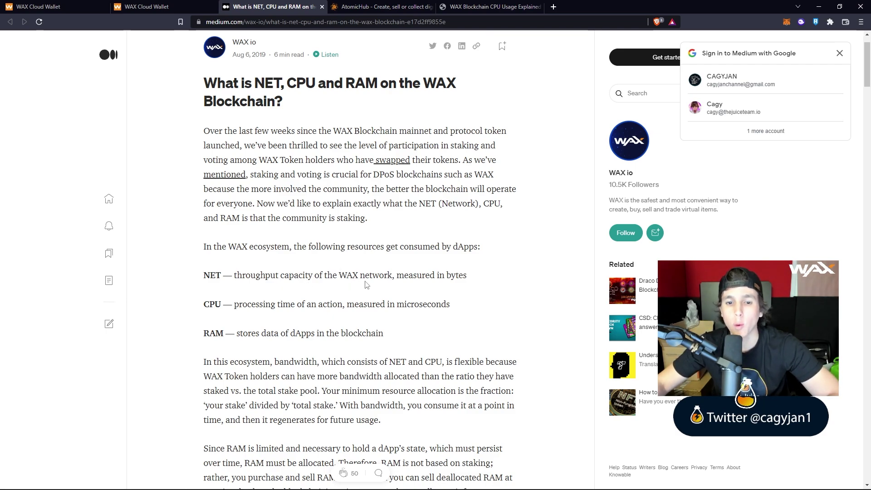
{"action": "scroll", "coordinate": [250, 303], "scroll_direction": "down", "scroll_amount": 1}
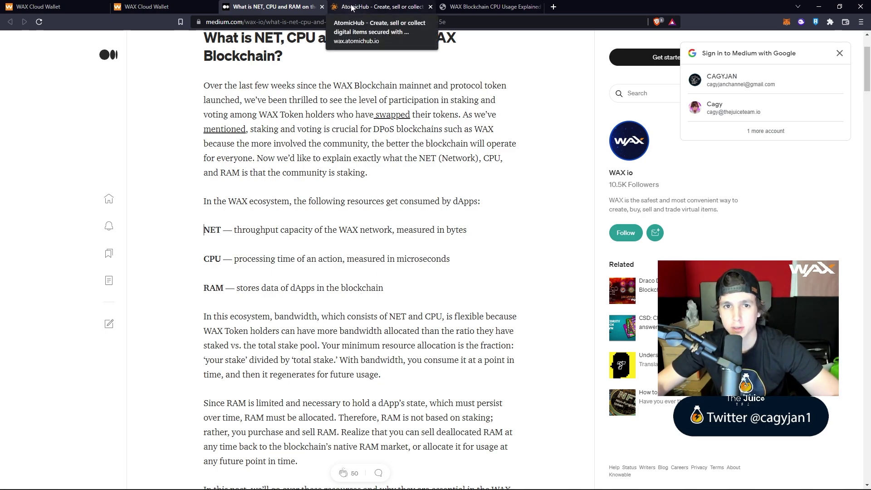
Step: View the AtomicHub home page and return to the wallet's network resources
{"action": "left_click", "coordinate": [375, 4]}
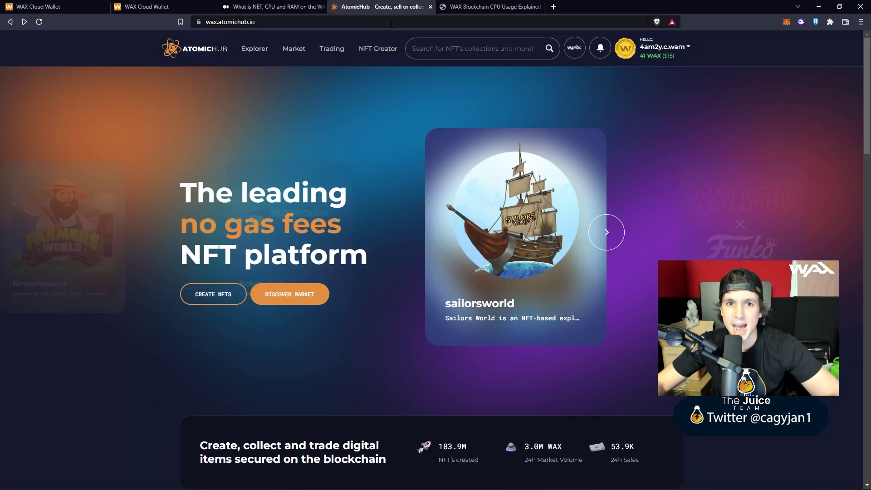
{"action": "left_click", "coordinate": [208, 4]}
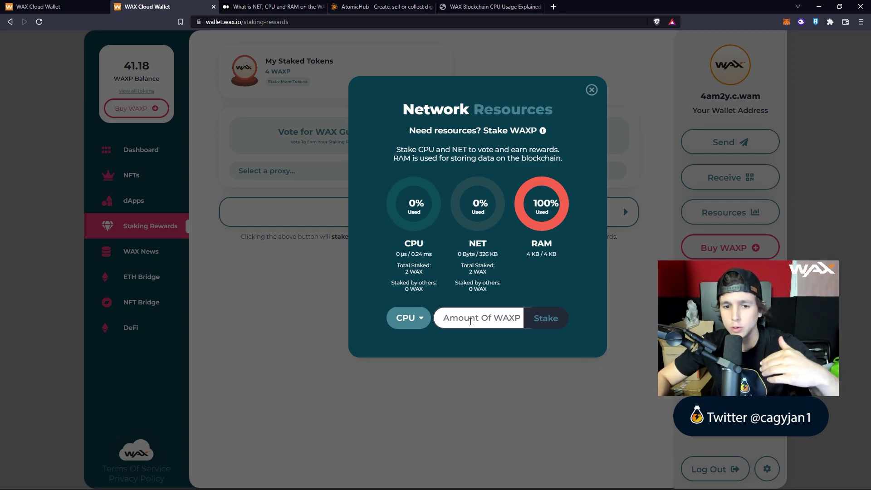
Step: Stake 3 WAXP for CPU and approve the transaction
{"action": "left_click", "coordinate": [471, 321]}
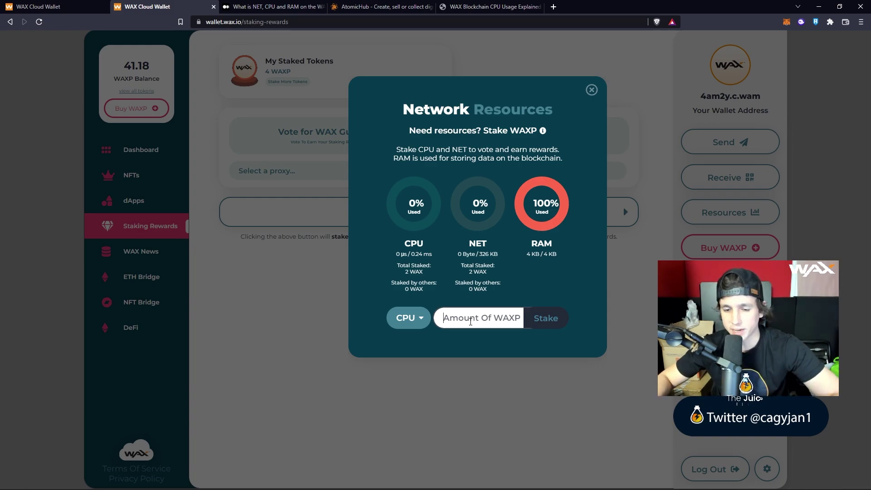
{"action": "type", "text": "3"}
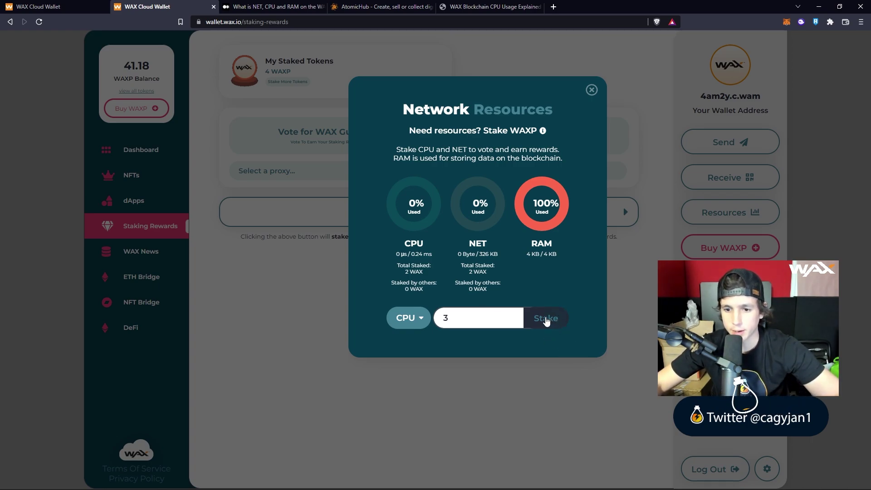
{"action": "left_click", "coordinate": [546, 320]}
{"action": "left_click", "coordinate": [435, 308]}
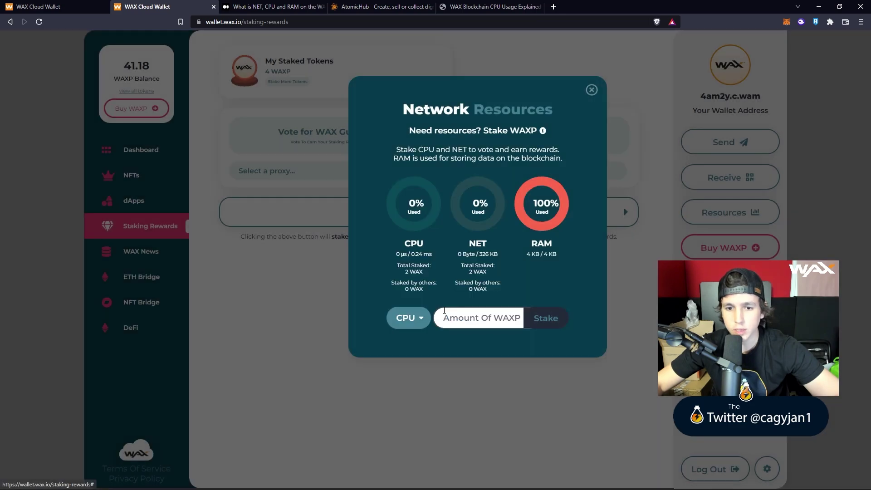
Step: Stake 3 WAXP for NET and approve the transaction
{"action": "left_click", "coordinate": [420, 319]}
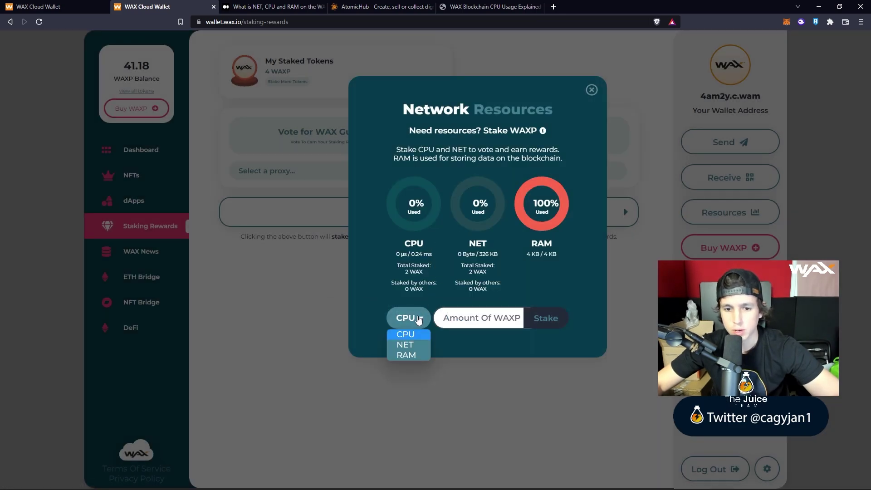
{"action": "left_click", "coordinate": [417, 344]}
{"action": "left_click", "coordinate": [480, 325]}
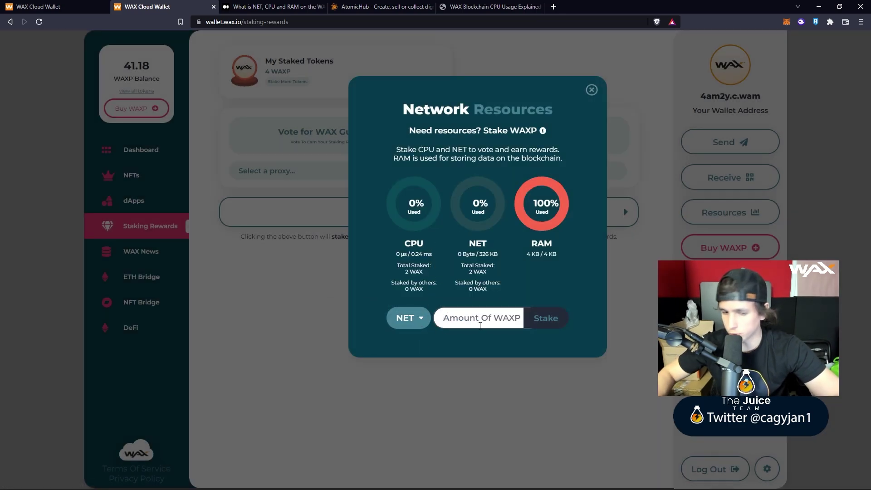
{"action": "type", "text": "3"}
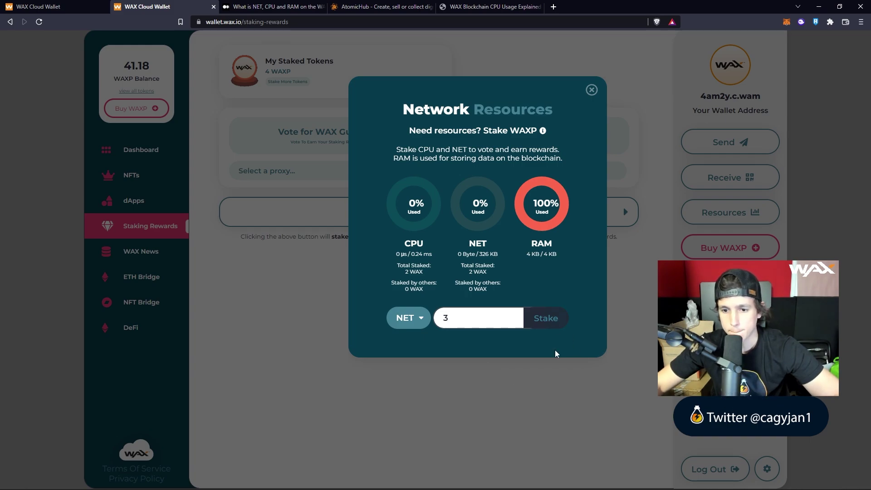
{"action": "left_click", "coordinate": [546, 318]}
{"action": "left_click", "coordinate": [442, 310]}
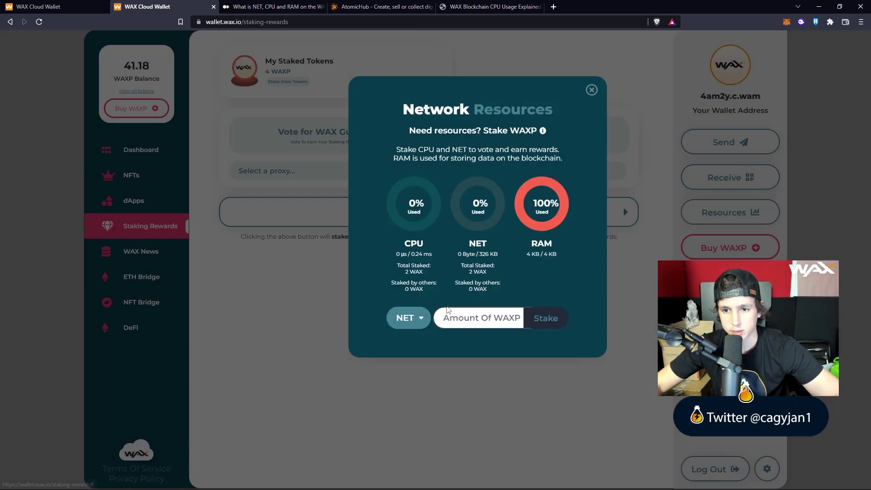
Step: Choose RAM as the network resource and read the Medium article's definition of RAM
{"action": "left_click", "coordinate": [404, 324]}
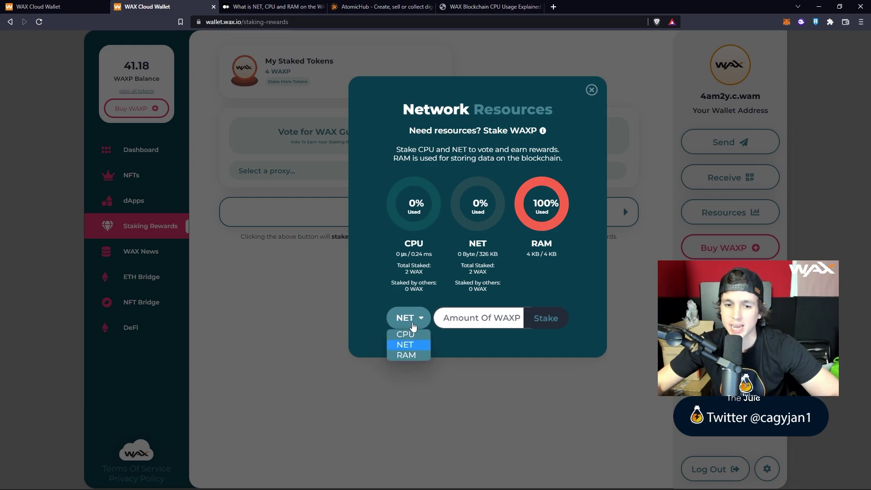
{"action": "left_click", "coordinate": [407, 355]}
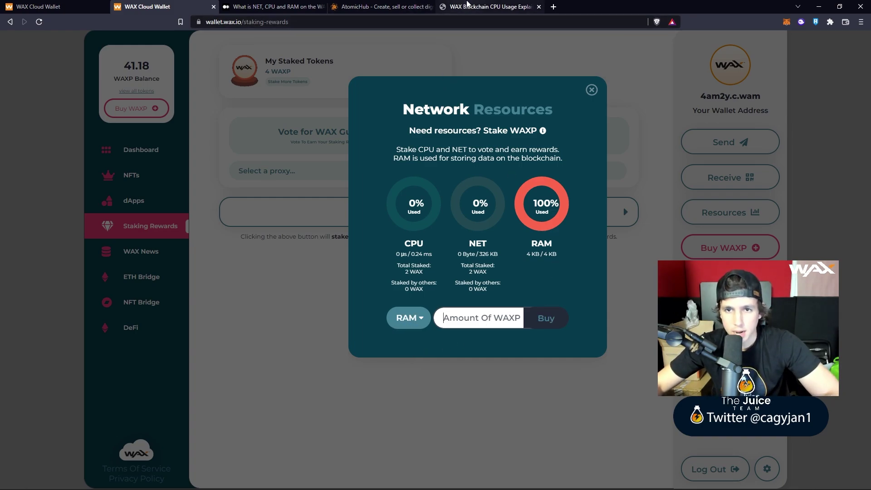
{"action": "left_click", "coordinate": [468, 6]}
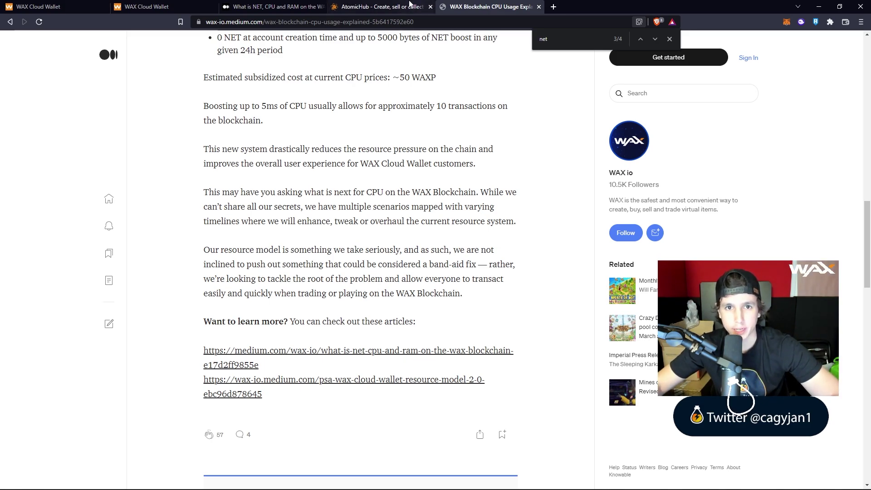
{"action": "scroll", "coordinate": [302, 251], "scroll_direction": "up", "scroll_amount": 10}
{"action": "left_click", "coordinate": [313, 6]}
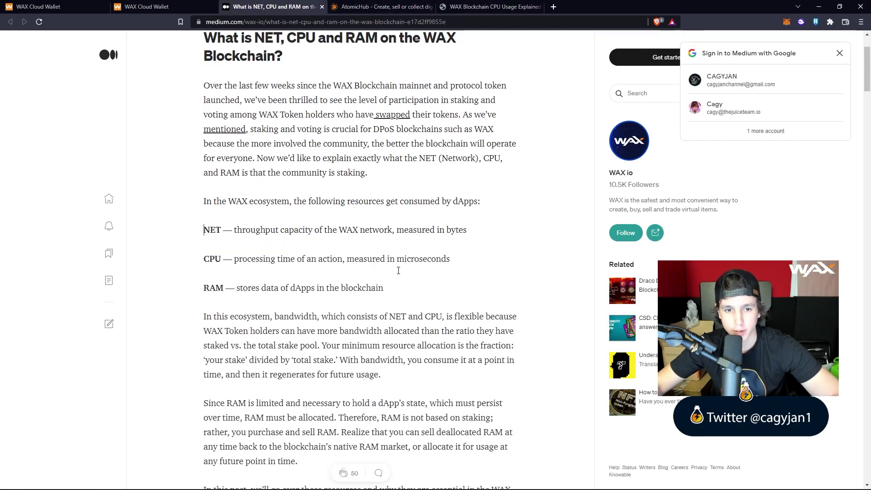
{"action": "left_click_drag", "start_coordinate": [237, 289], "coordinate": [408, 289]}
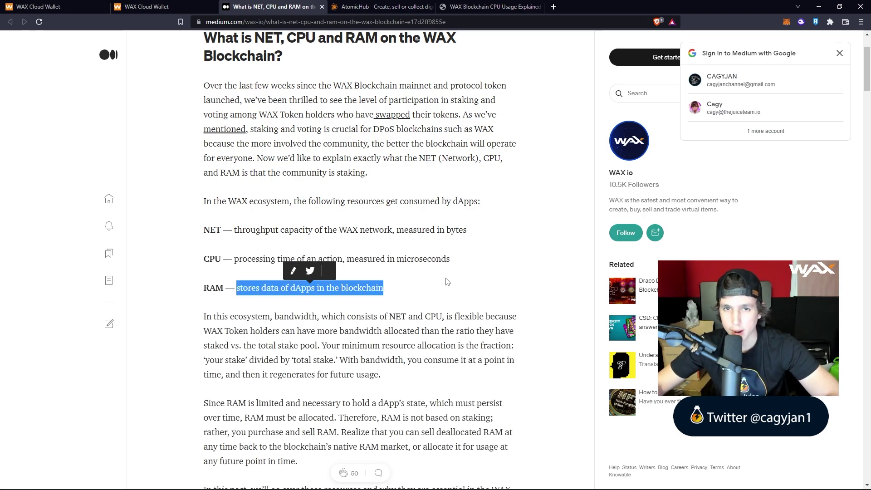
{"action": "scroll", "coordinate": [447, 279], "scroll_direction": "up", "scroll_amount": 2}
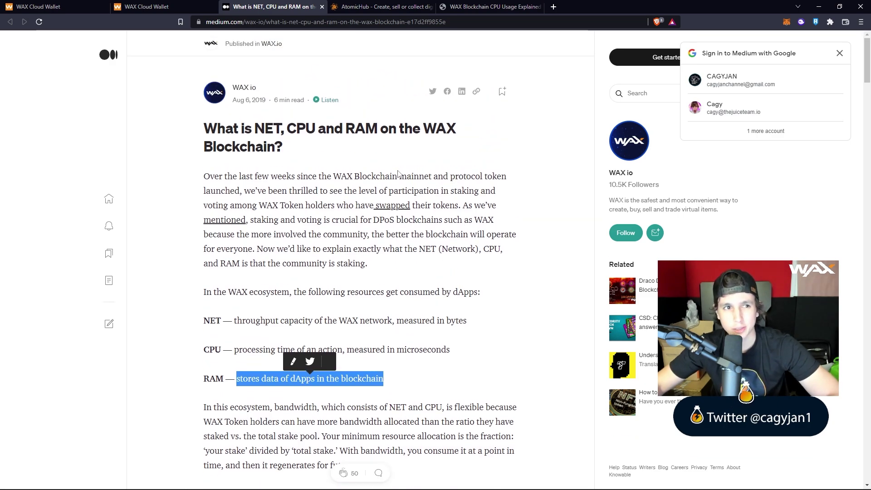
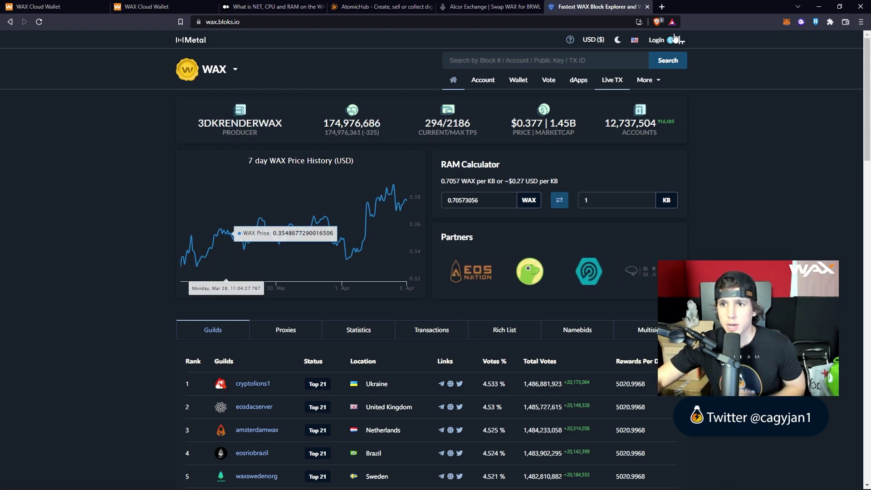
Step: Log in to wax.bloks.io with the Cloud Wallet, approving the request to share the WAX account name
{"action": "left_click", "coordinate": [655, 41]}
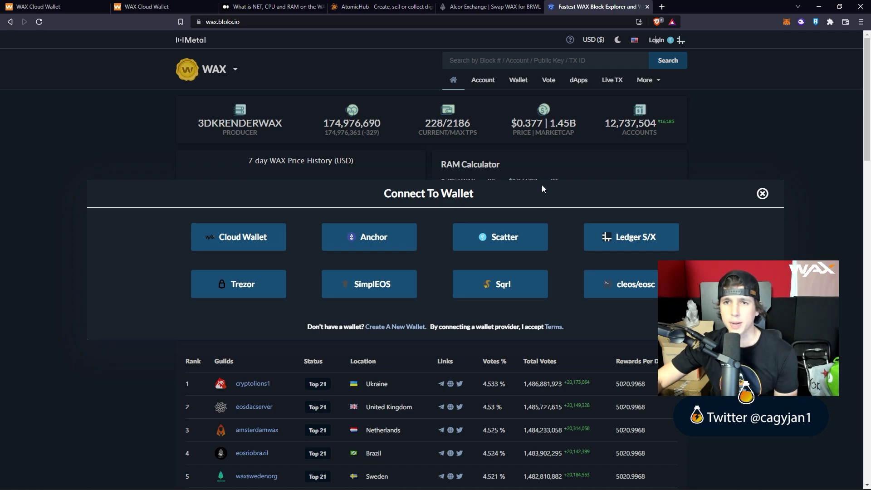
{"action": "left_click", "coordinate": [270, 239]}
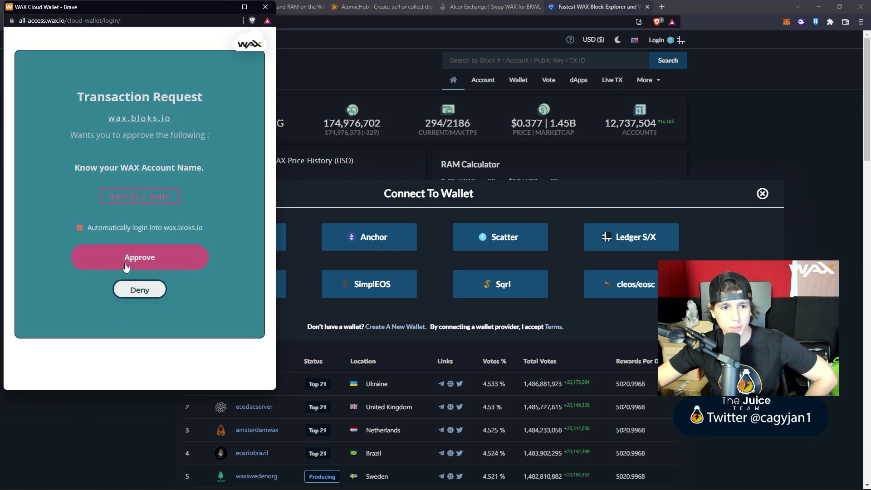
{"action": "left_click", "coordinate": [127, 267]}
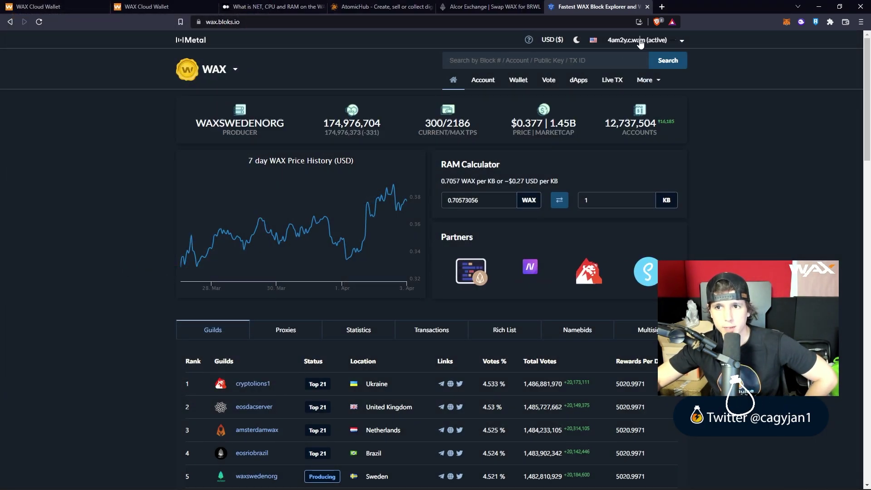
Step: View the account's resources on Bloks and open the Stake CPU/NET form in its wallet
{"action": "left_click", "coordinate": [639, 42]}
{"action": "left_click", "coordinate": [633, 92]}
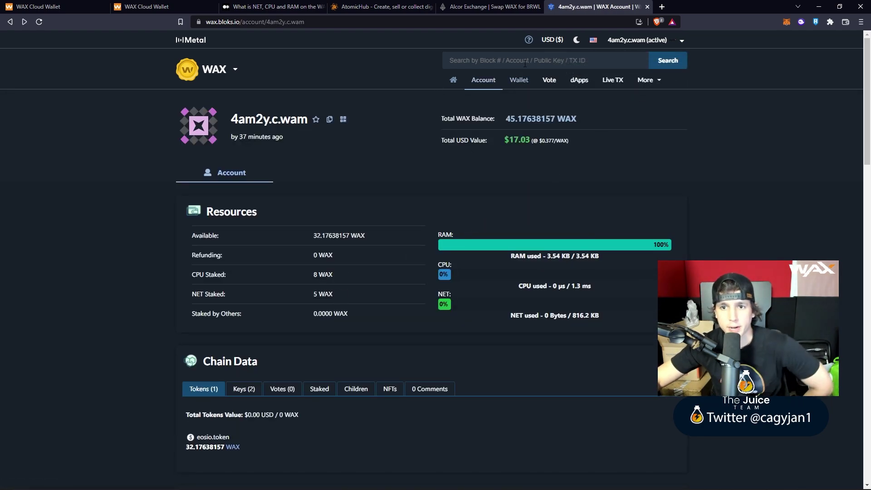
{"action": "left_click", "coordinate": [518, 80]}
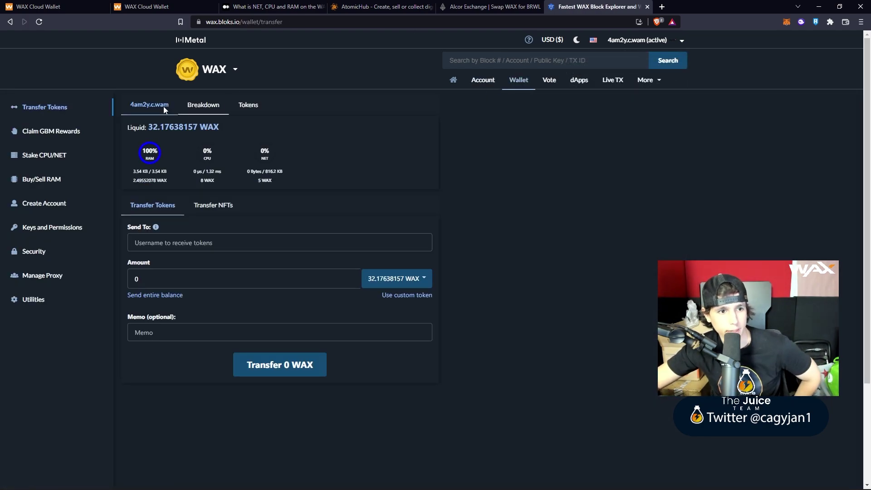
{"action": "left_click", "coordinate": [57, 160]}
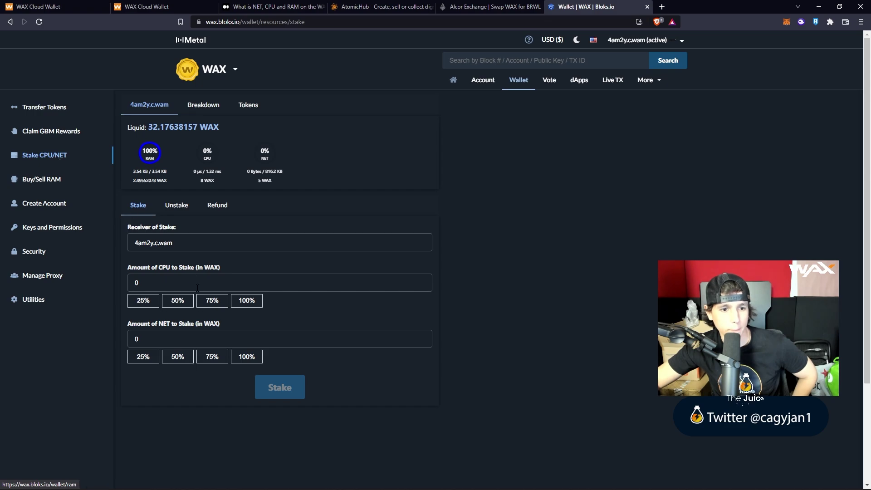
Step: Open the Unstake form and examine its CPU and NET fields along with the currently staked amounts
{"action": "left_click", "coordinate": [175, 206]}
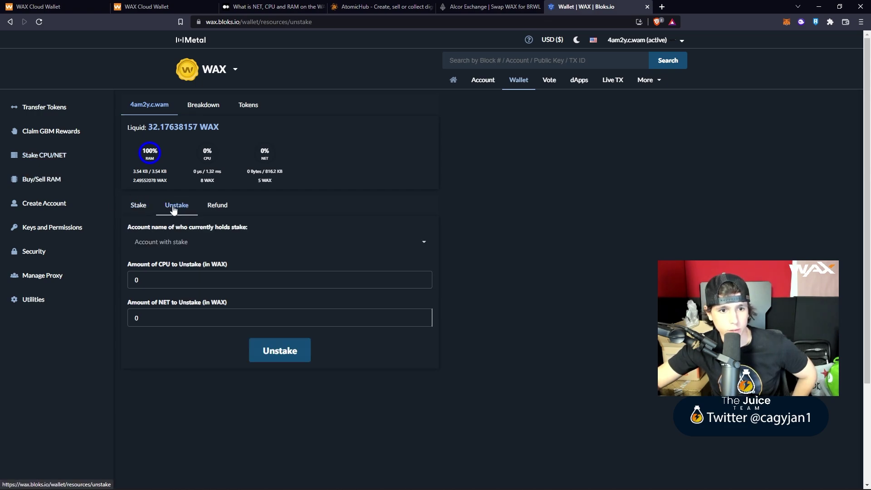
{"action": "left_click_drag", "start_coordinate": [160, 265], "coordinate": [174, 265]}
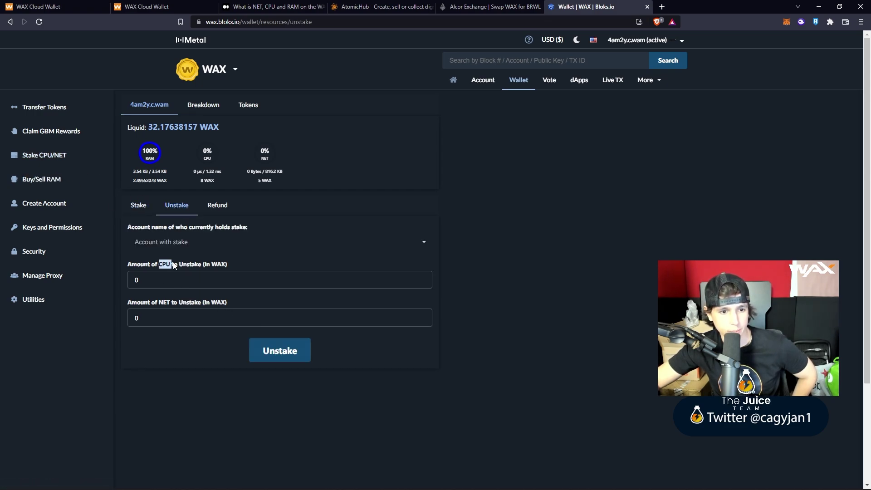
{"action": "left_click", "coordinate": [161, 306]}
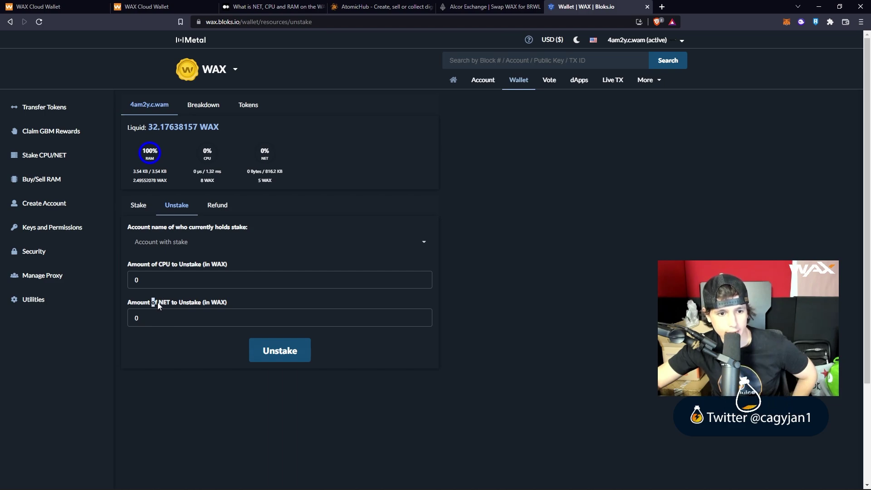
{"action": "left_click", "coordinate": [244, 293]}
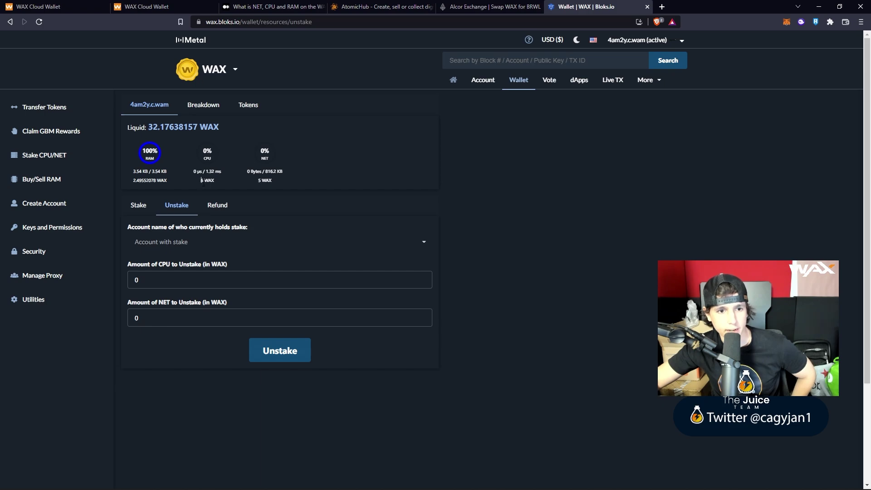
{"action": "left_click_drag", "start_coordinate": [255, 180], "coordinate": [274, 183]}
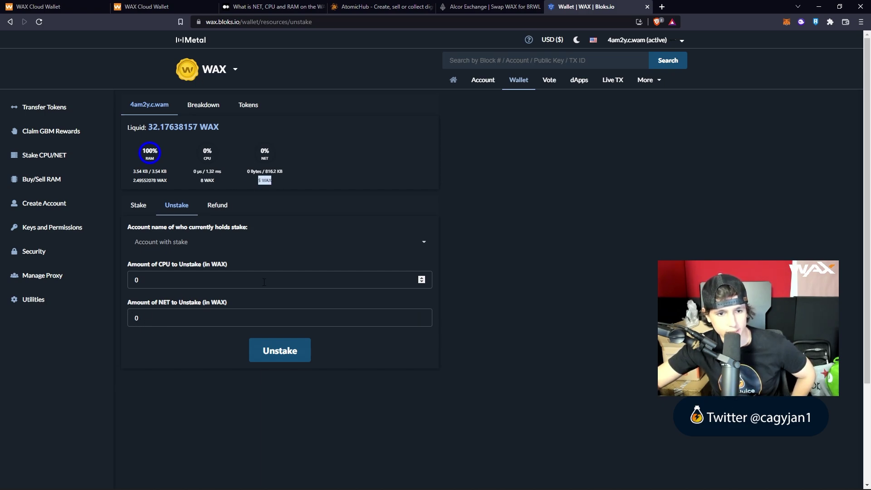
Step: Enter 4 WAX of CPU and 3 WAX of NET as unstake amounts, and close the Bloks page without submitting
{"action": "left_click", "coordinate": [421, 277]}
{"action": "double_click", "coordinate": [422, 278]}
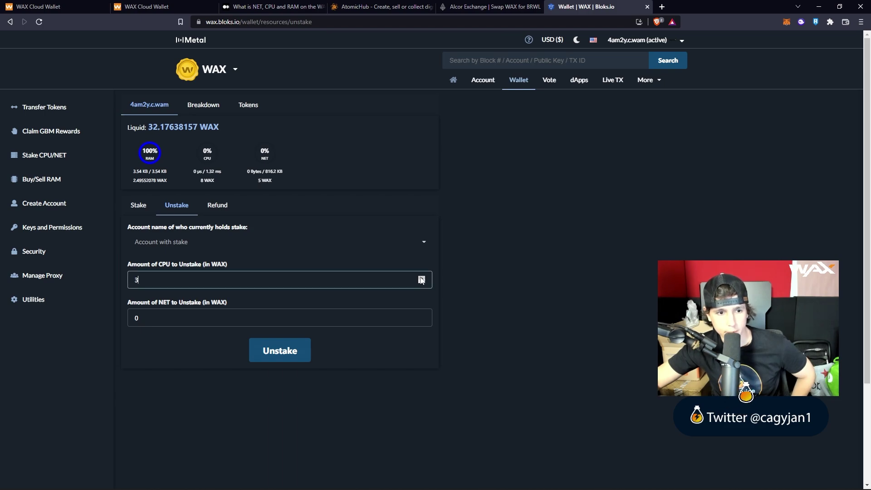
{"action": "left_click", "coordinate": [422, 316]}
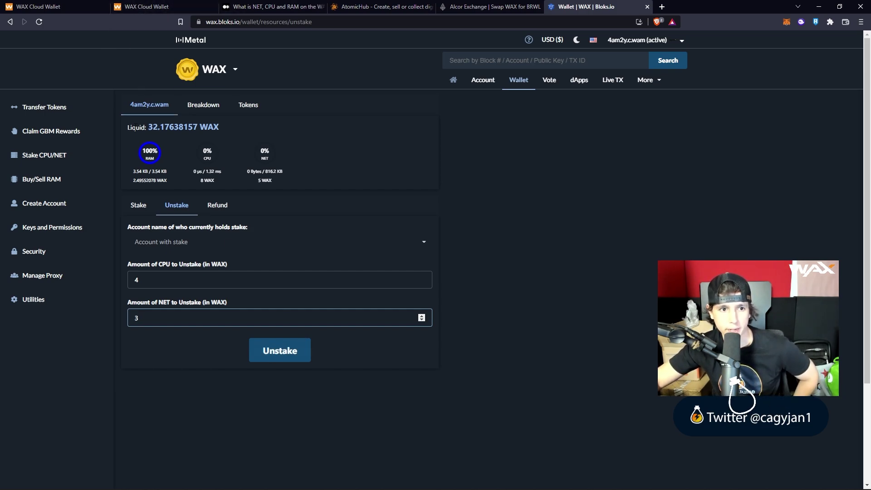
{"action": "left_click_drag", "start_coordinate": [128, 128], "coordinate": [232, 126]}
{"action": "left_click", "coordinate": [245, 132]}
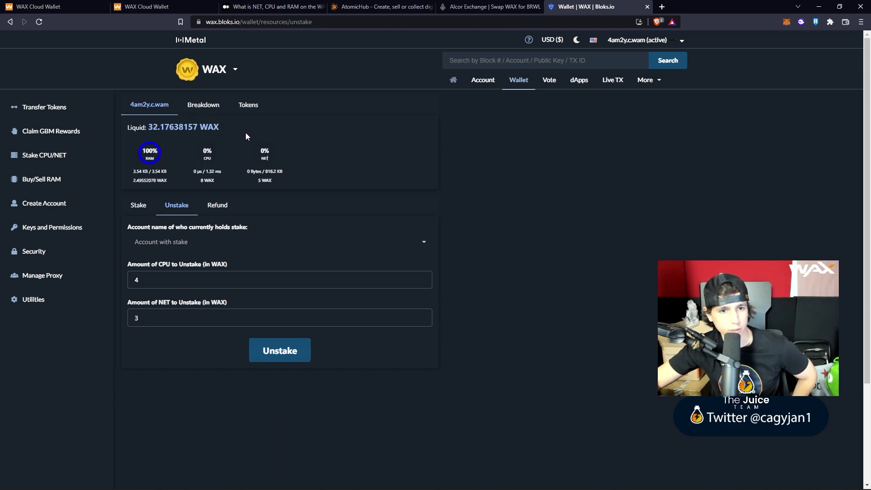
{"action": "key", "text": "ctrl+w"}
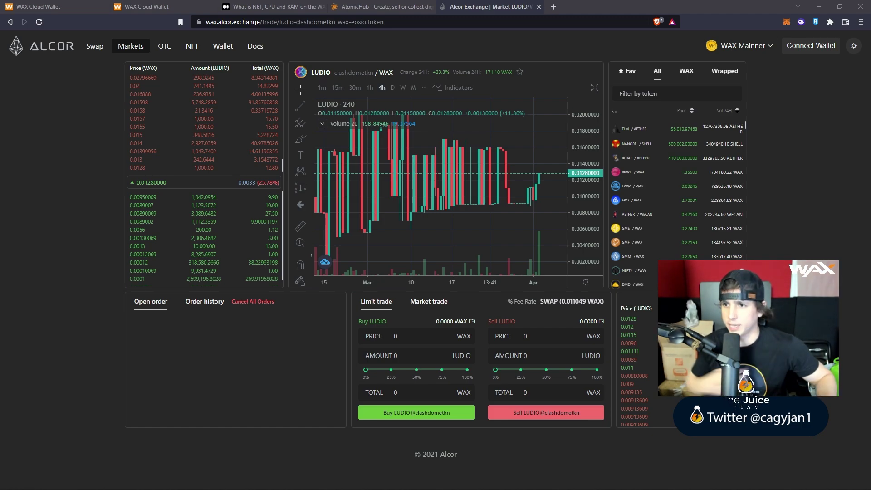
Step: Connect the WAX Cloud Wallet to Alcor Exchange and approve the login request
{"action": "left_click", "coordinate": [795, 49]}
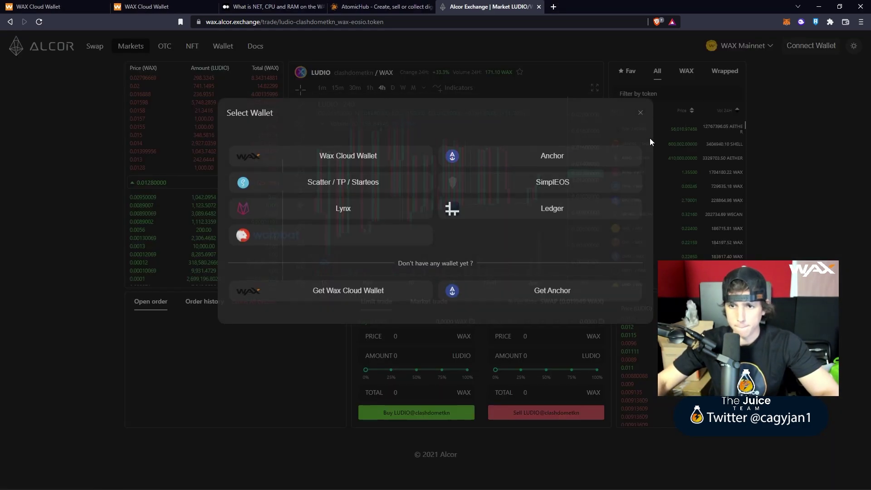
{"action": "left_click", "coordinate": [329, 159]}
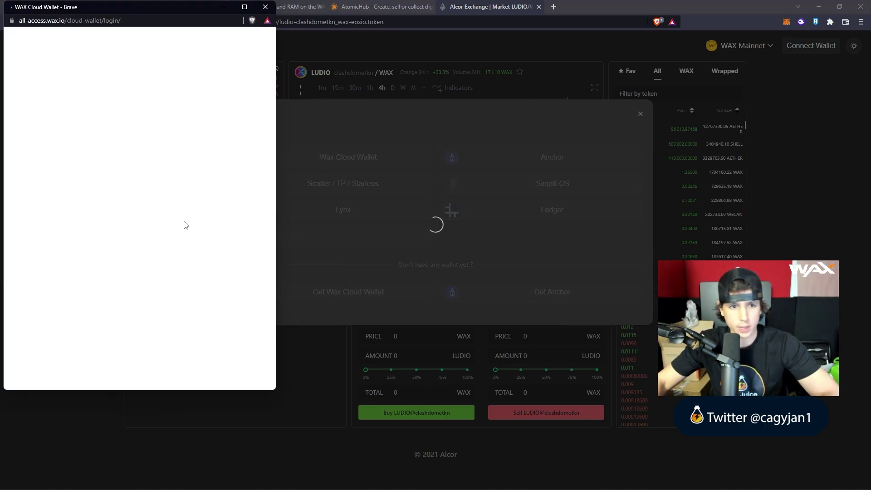
{"action": "left_click", "coordinate": [136, 257]}
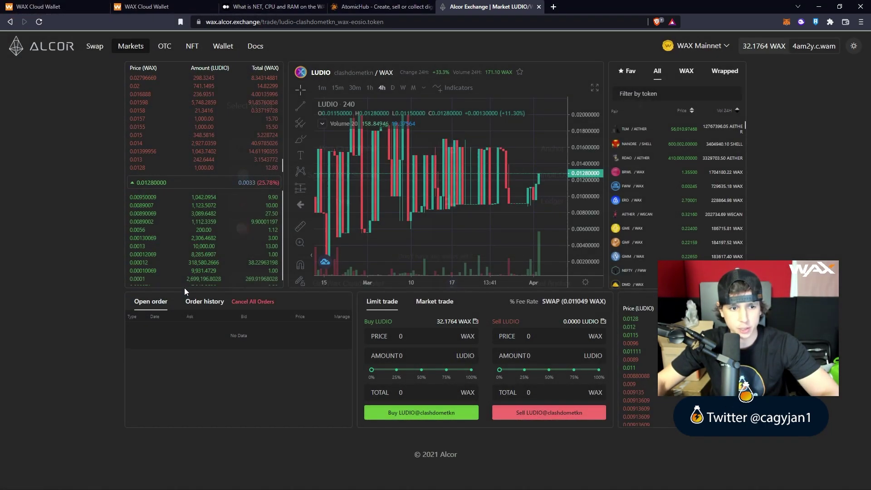
Step: Set up a swap on Alcor that sells the full WAX balance for BRWL, without submitting it
{"action": "left_click", "coordinate": [93, 47]}
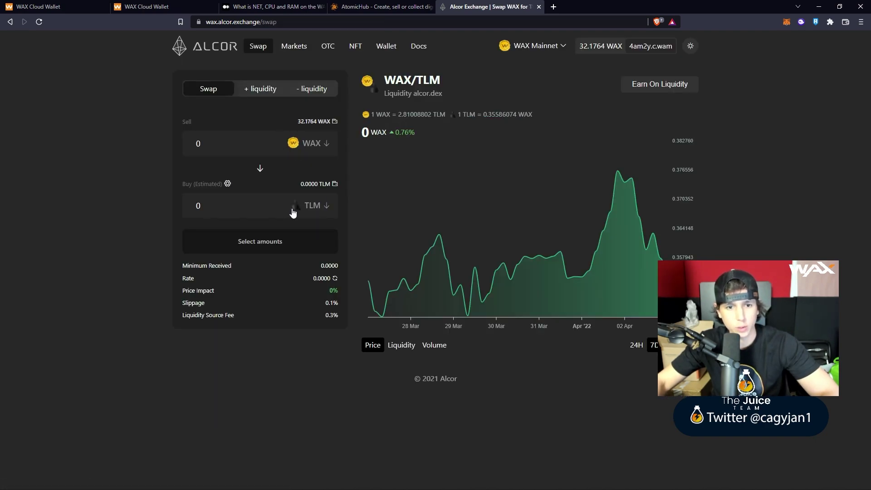
{"action": "left_click", "coordinate": [320, 215]}
{"action": "scroll", "coordinate": [288, 268], "scroll_direction": "down", "scroll_amount": 10}
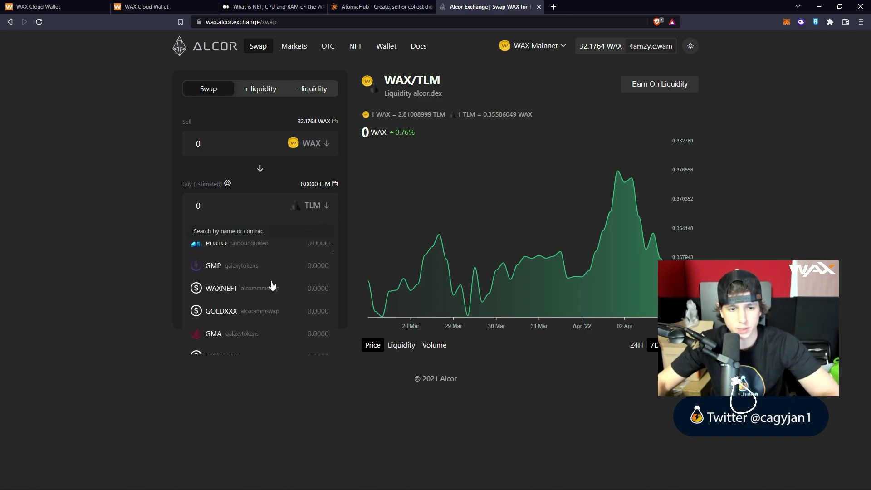
{"action": "scroll", "coordinate": [273, 291], "scroll_direction": "up", "scroll_amount": 10}
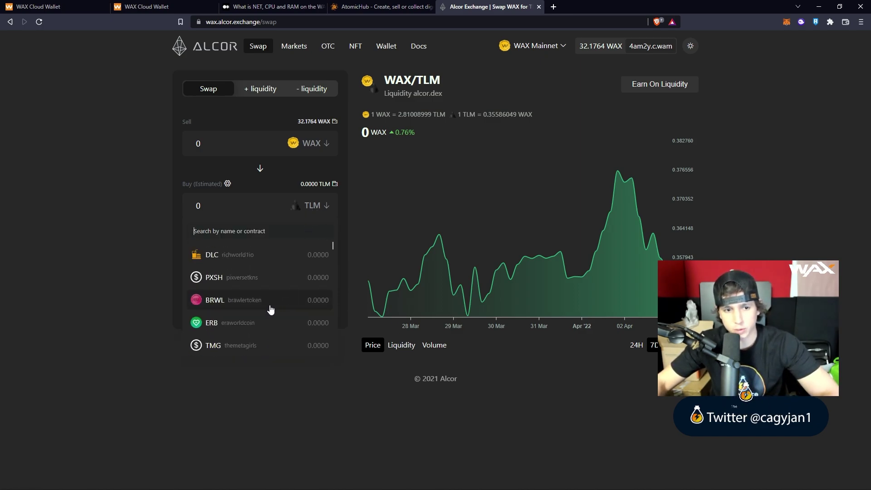
{"action": "left_click", "coordinate": [261, 306]}
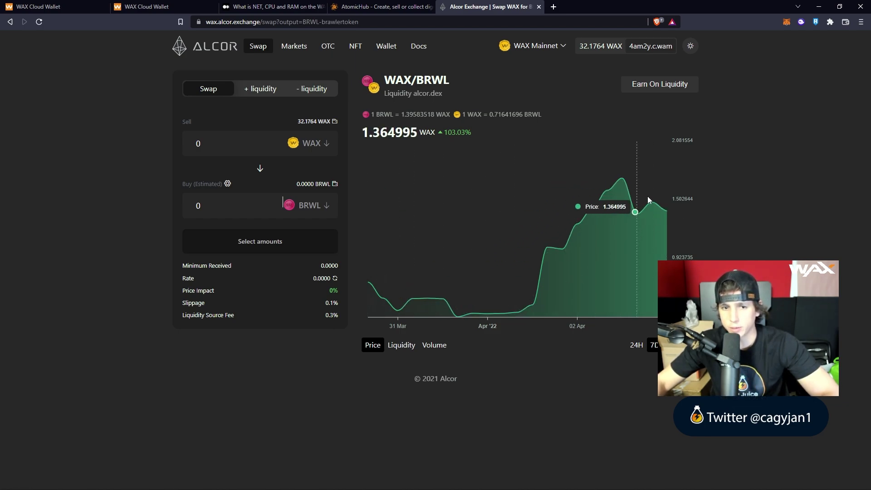
{"action": "left_click", "coordinate": [311, 122]}
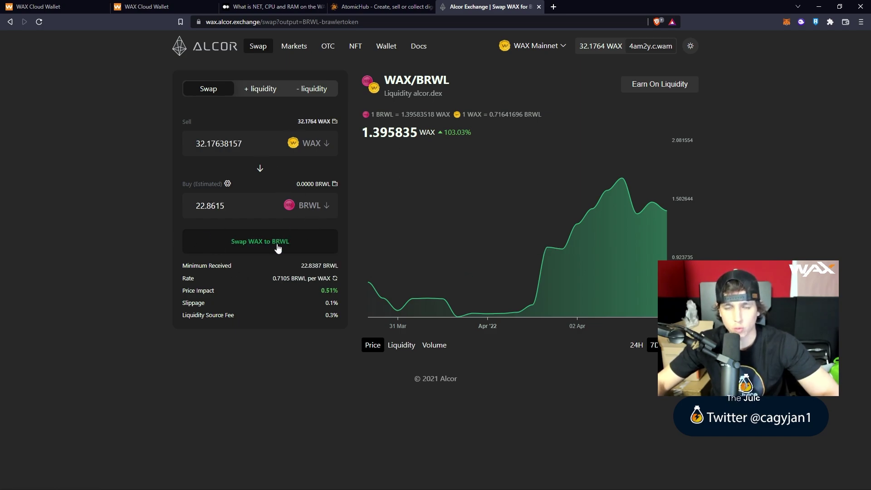
Step: View the WAX Cloud Wallet dashboard, and switch to AtomicHub after closing the Alcor Exchange and NET, CPU and RAM article pages
{"action": "key", "text": "ctrl+2"}
{"action": "left_click", "coordinate": [150, 151]}
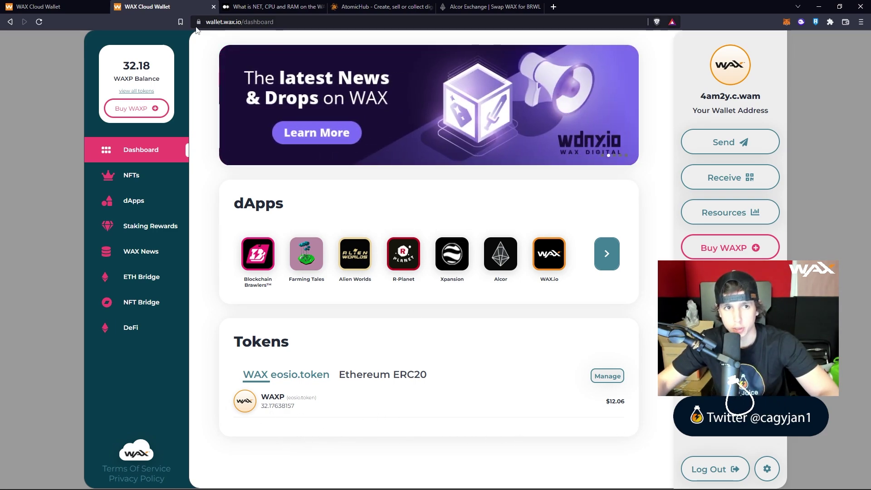
{"action": "middle_click", "coordinate": [505, 12]}
{"action": "left_click", "coordinate": [366, 12]}
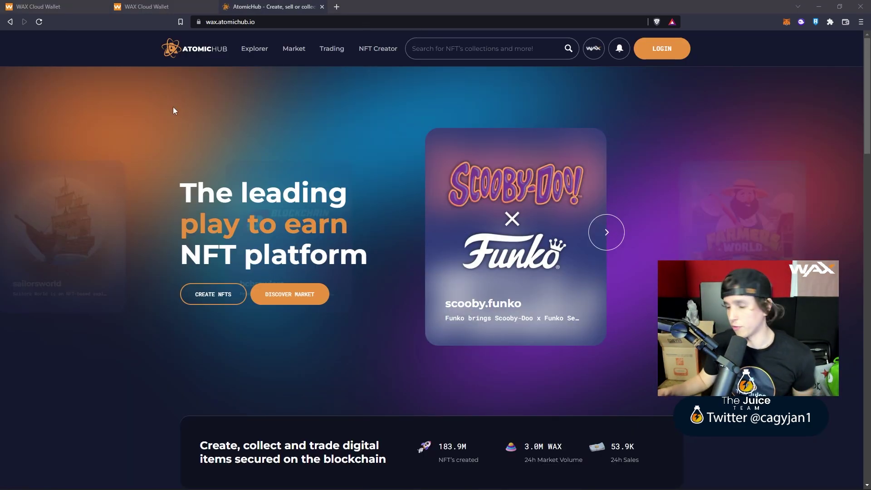
Step: Log in to AtomicHub with the WAX Cloud Wallet, enabling automatic login for wax.atomichub.io and approving the request
{"action": "mouse_move", "coordinate": [260, 38]}
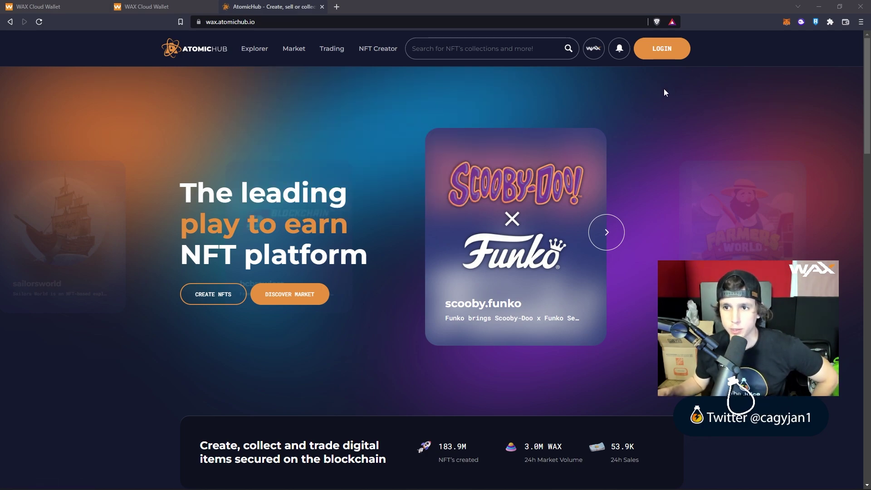
{"action": "left_click", "coordinate": [654, 54]}
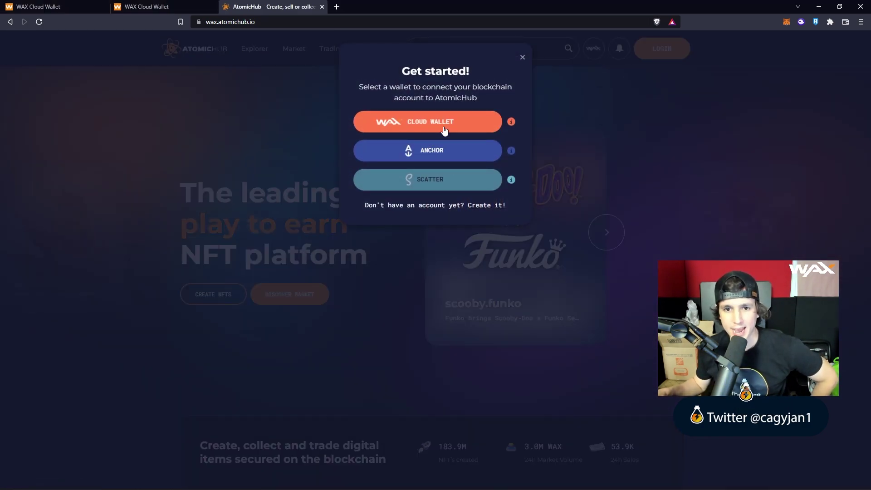
{"action": "left_click", "coordinate": [423, 128]}
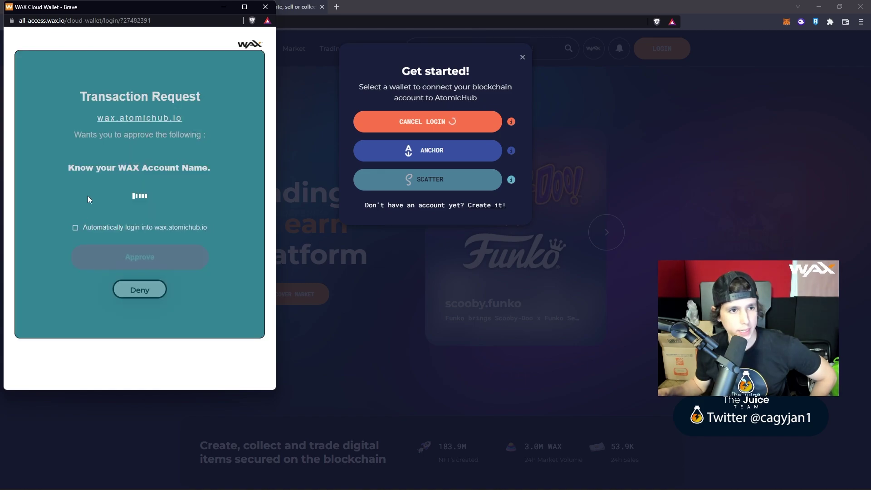
{"action": "left_click", "coordinate": [81, 229]}
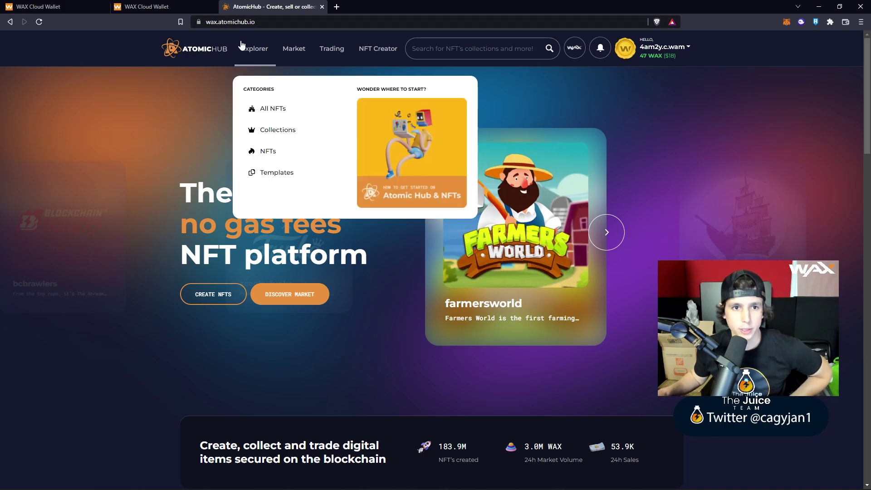
Step: Browse the collections and NFTs in AtomicHub's Explorer
{"action": "left_click", "coordinate": [255, 48]}
{"action": "scroll", "coordinate": [154, 187], "scroll_direction": "down", "scroll_amount": 12}
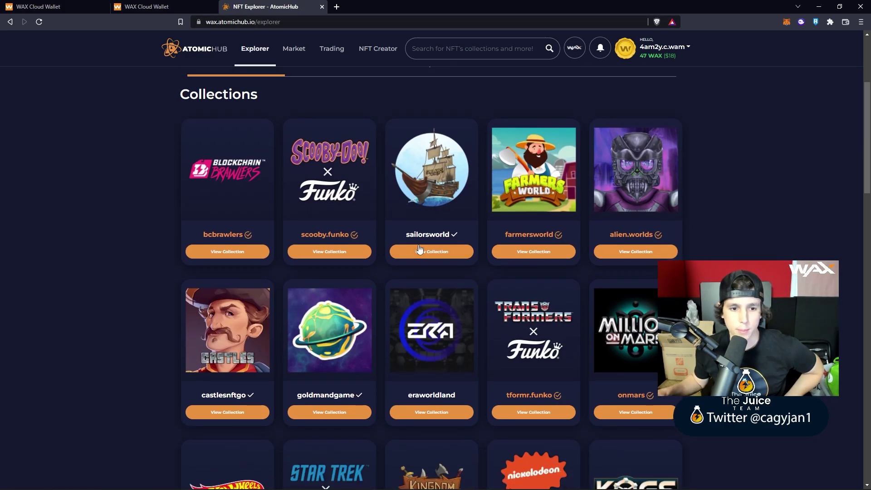
{"action": "scroll", "coordinate": [160, 272], "scroll_direction": "down", "scroll_amount": 12}
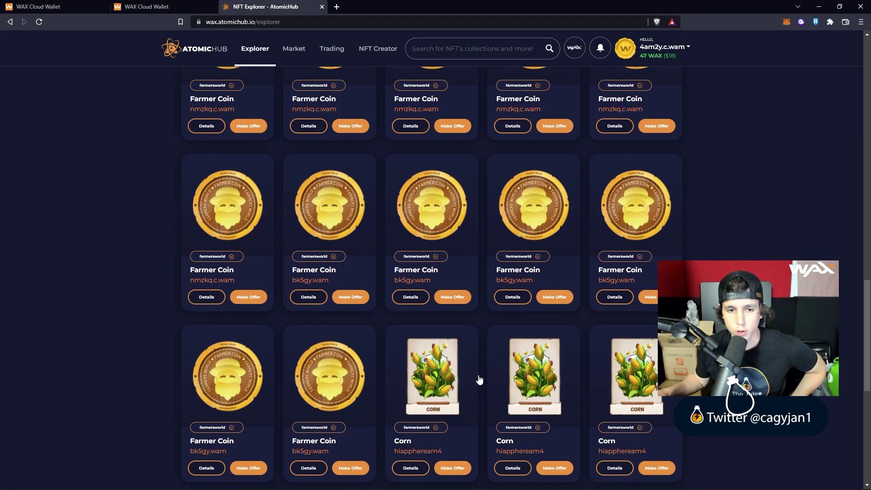
{"action": "scroll", "coordinate": [579, 266], "scroll_direction": "up", "scroll_amount": 20}
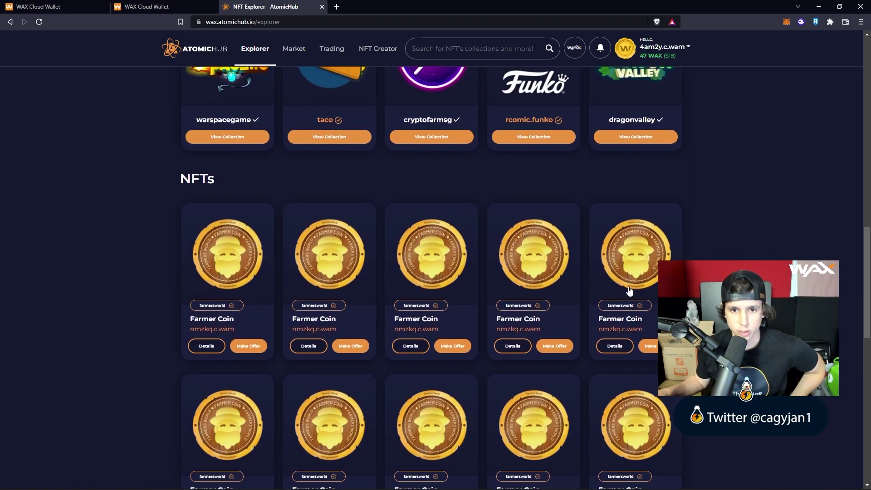
{"action": "scroll", "coordinate": [383, 230], "scroll_direction": "up", "scroll_amount": 3}
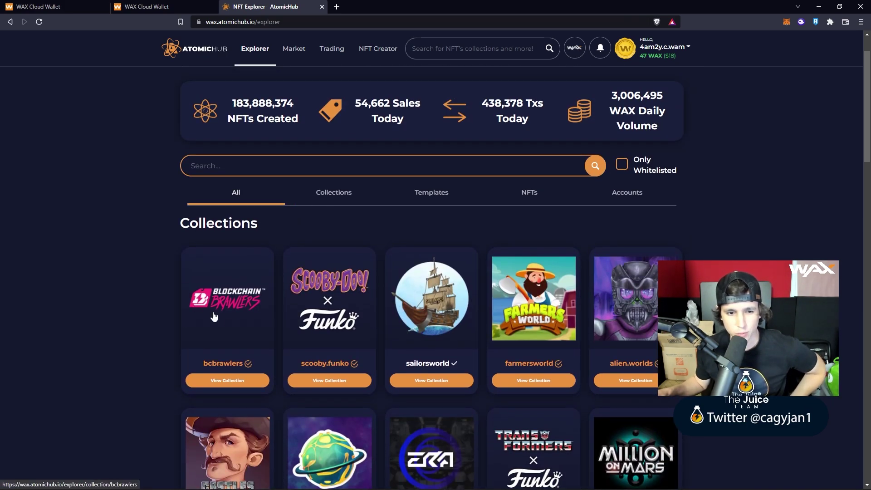
Step: Open the bcbrawlers collection, look through its market listings, and return to the collection page
{"action": "left_click", "coordinate": [238, 328]}
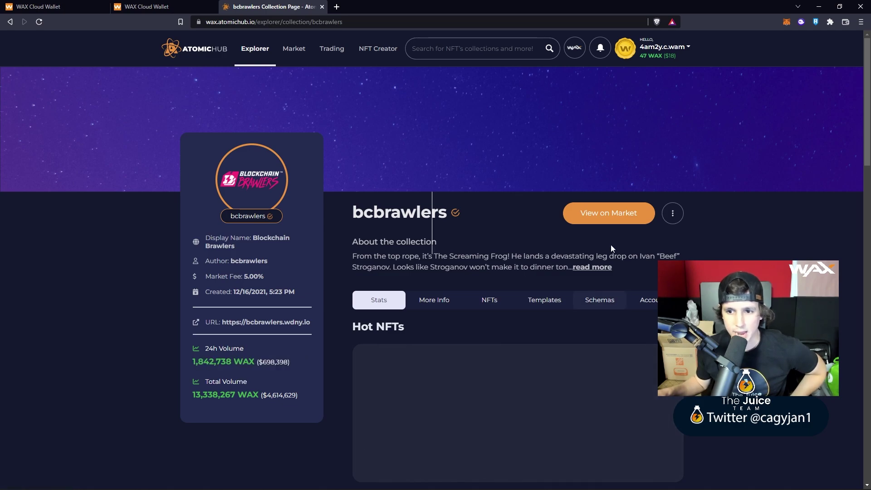
{"action": "left_click", "coordinate": [625, 214]}
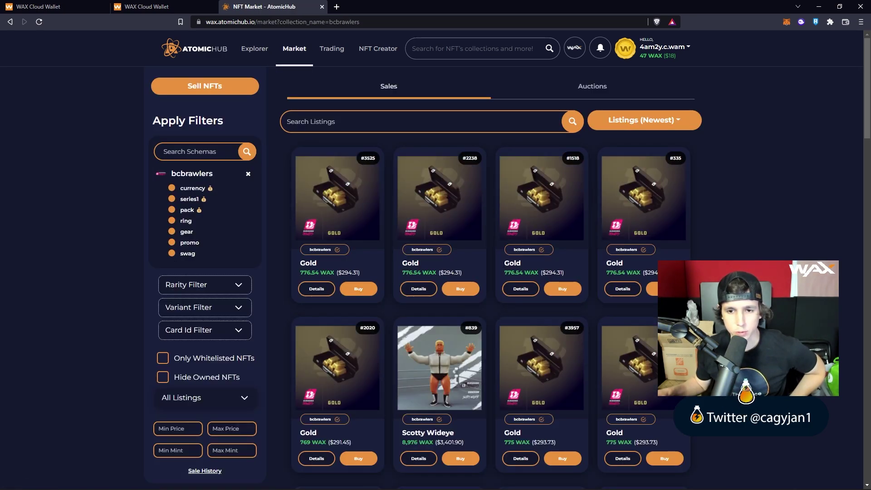
{"action": "scroll", "coordinate": [549, 326], "scroll_direction": "down", "scroll_amount": 5}
{"action": "scroll", "coordinate": [550, 326], "scroll_direction": "up", "scroll_amount": 5}
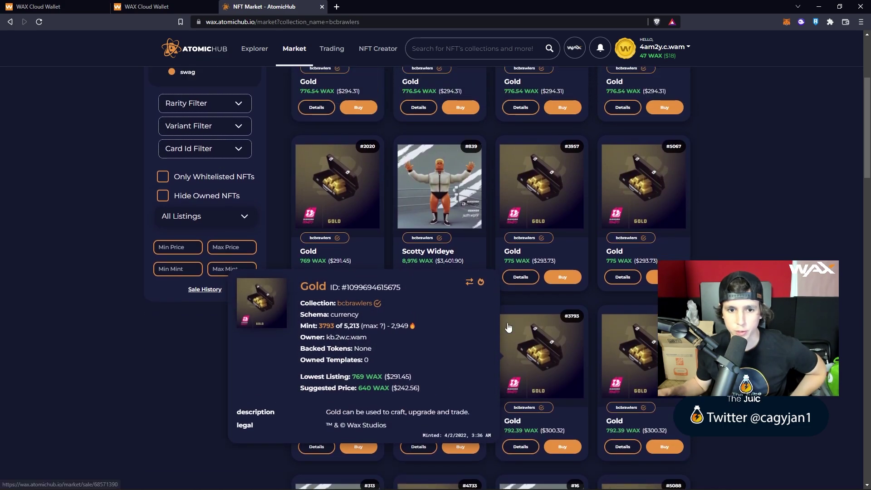
{"action": "left_click", "coordinate": [10, 22]}
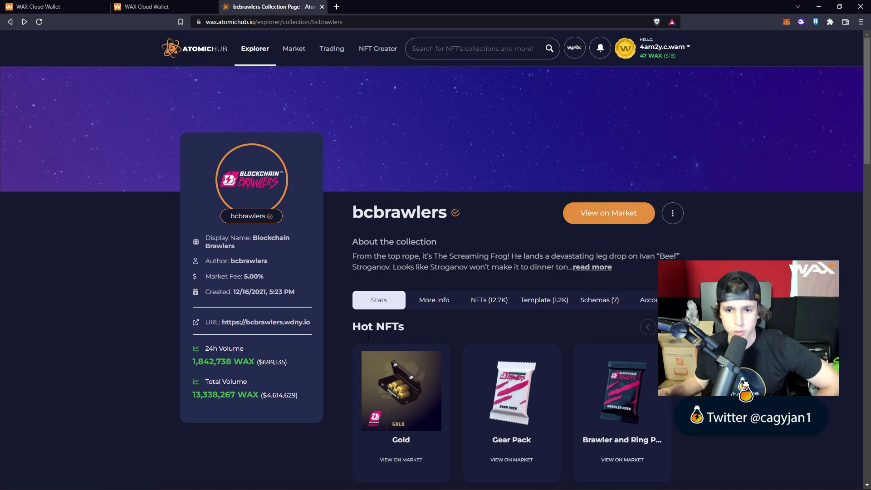
Step: Return to the AtomicHub home page and open the scooby.funko collection from the featured collections
{"action": "left_click", "coordinate": [187, 52]}
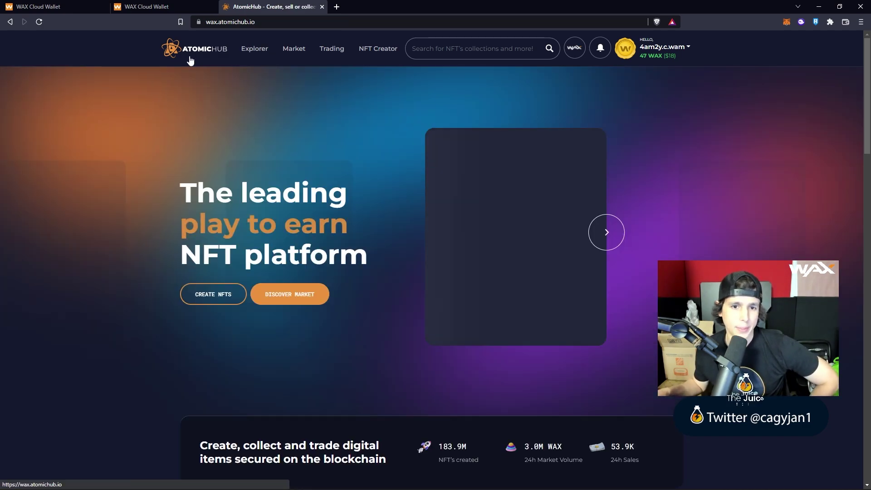
{"action": "left_click", "coordinate": [609, 234]}
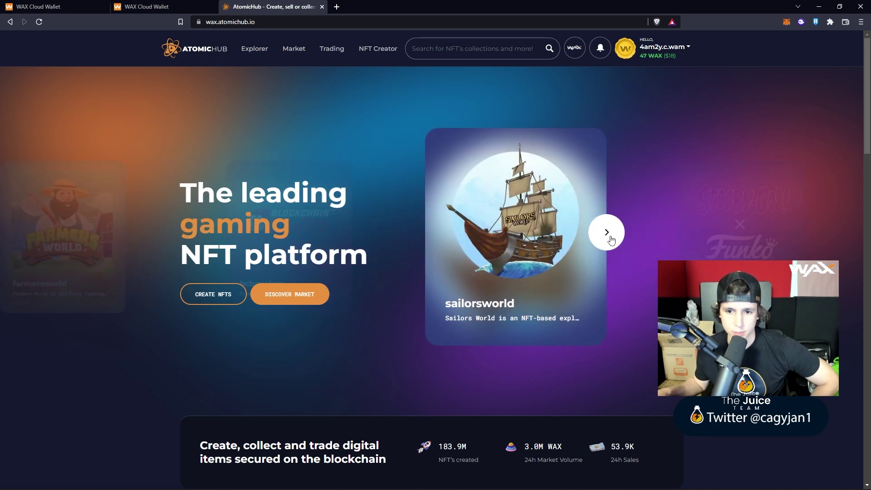
{"action": "left_click", "coordinate": [608, 232]}
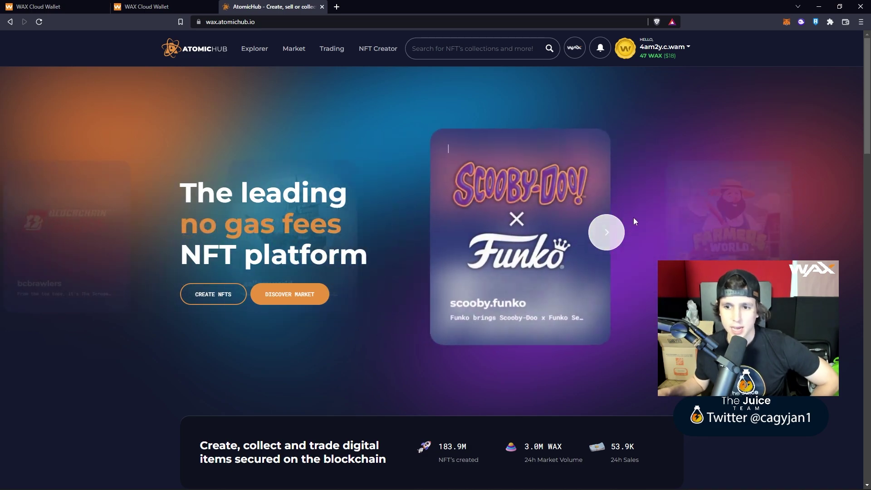
{"action": "left_click", "coordinate": [500, 238]}
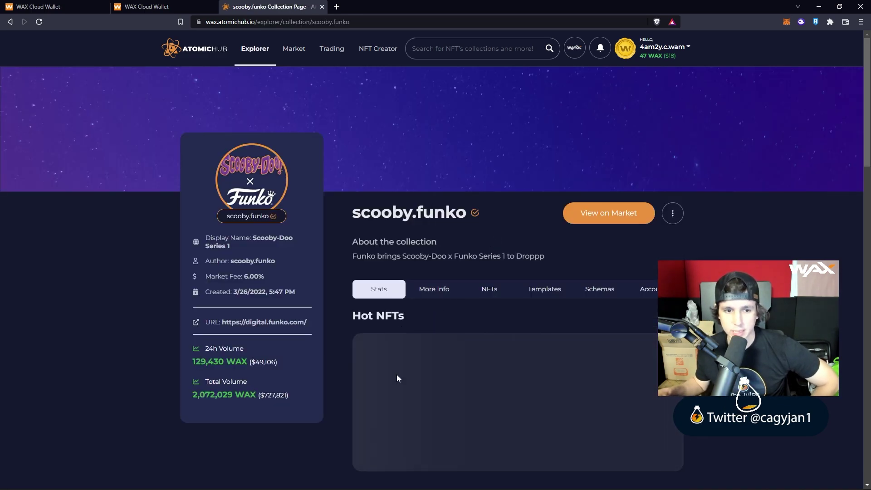